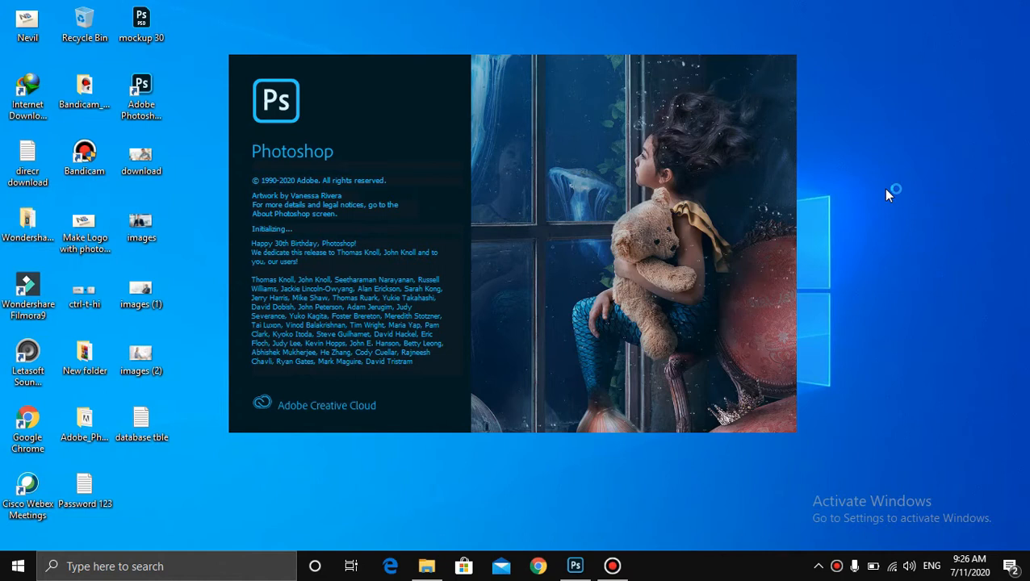
pyautogui.rightClick(883, 188)
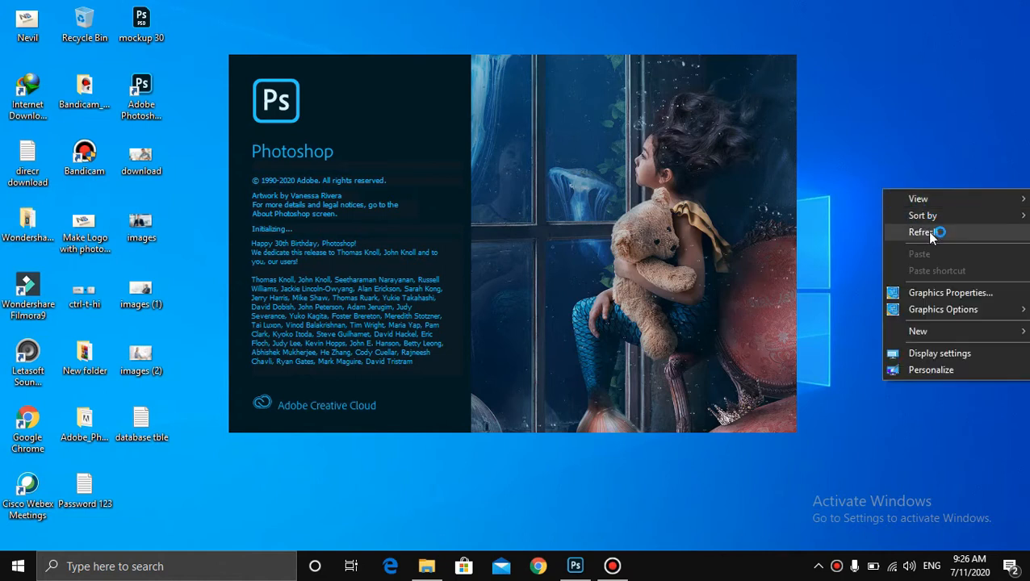
pyautogui.click(920, 230)
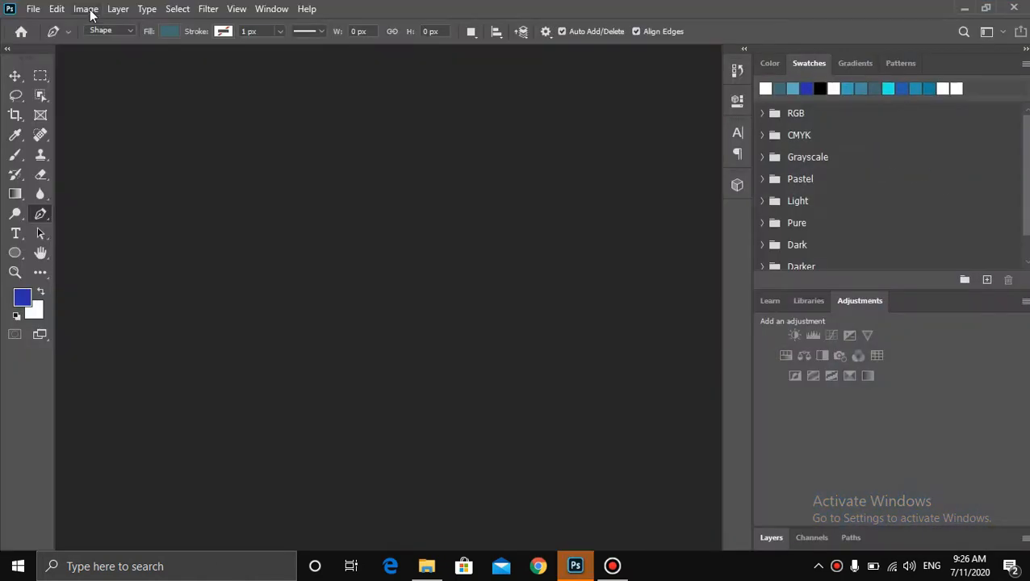
# - Create a new document from the Default Photoshop Size preset, 7 x 5 in at 300 ppi
pyautogui.click(37, 9)
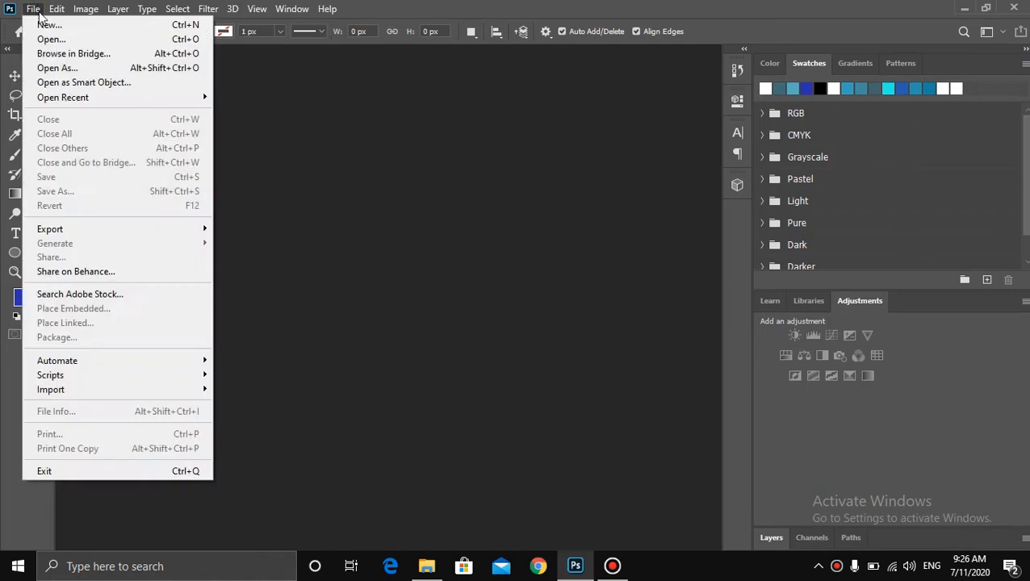
pyautogui.click(81, 26)
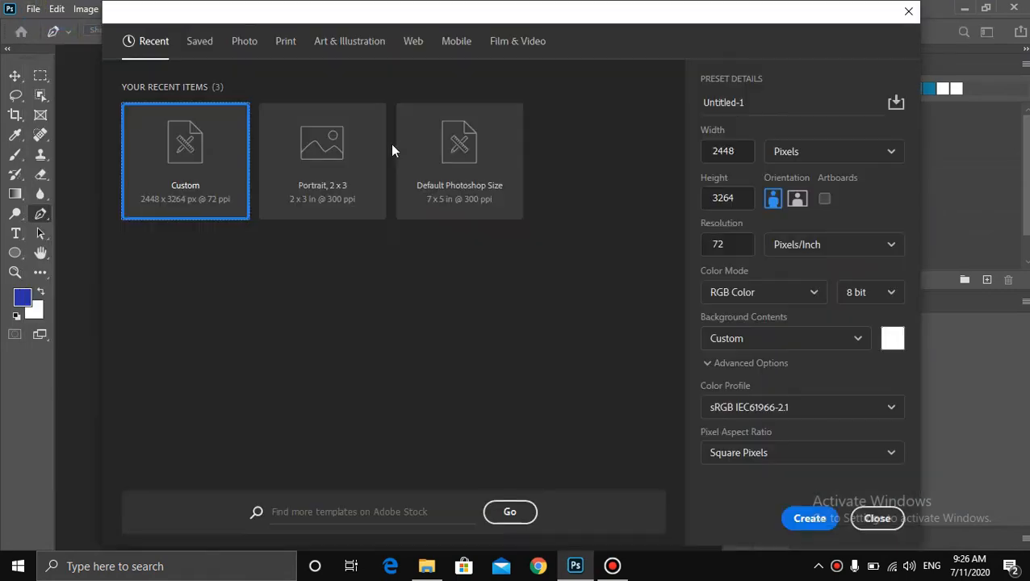
pyautogui.doubleClick(435, 162)
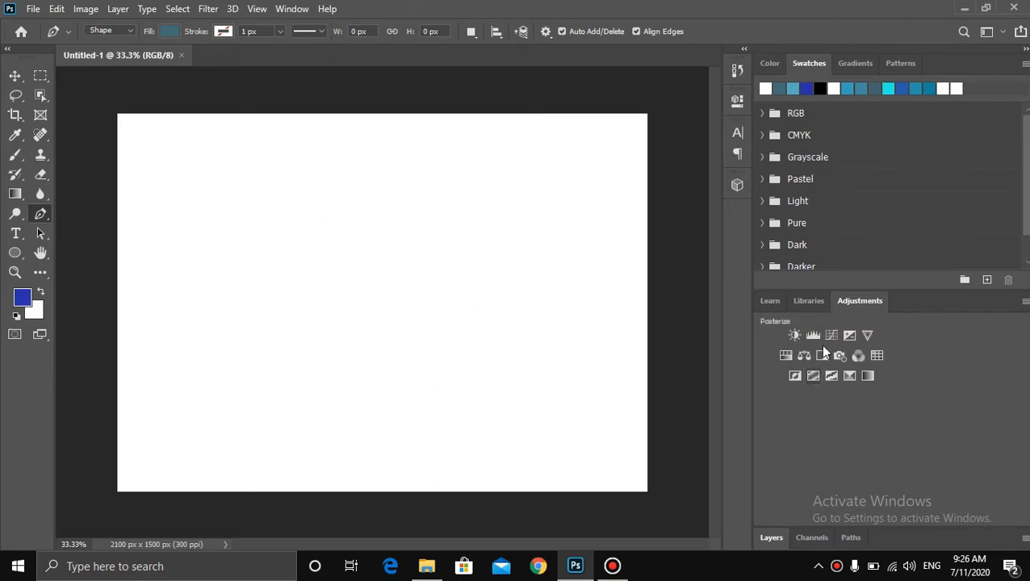
# - Convert the locked Background into a regular layer named Layer 0
pyautogui.click(772, 303)
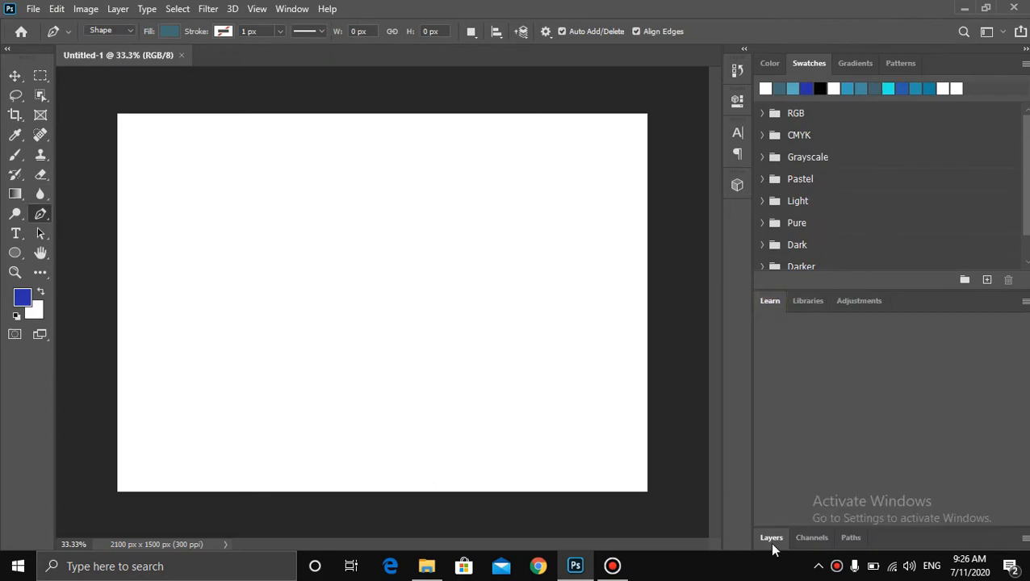
pyautogui.click(769, 539)
pyautogui.doubleClick(849, 476)
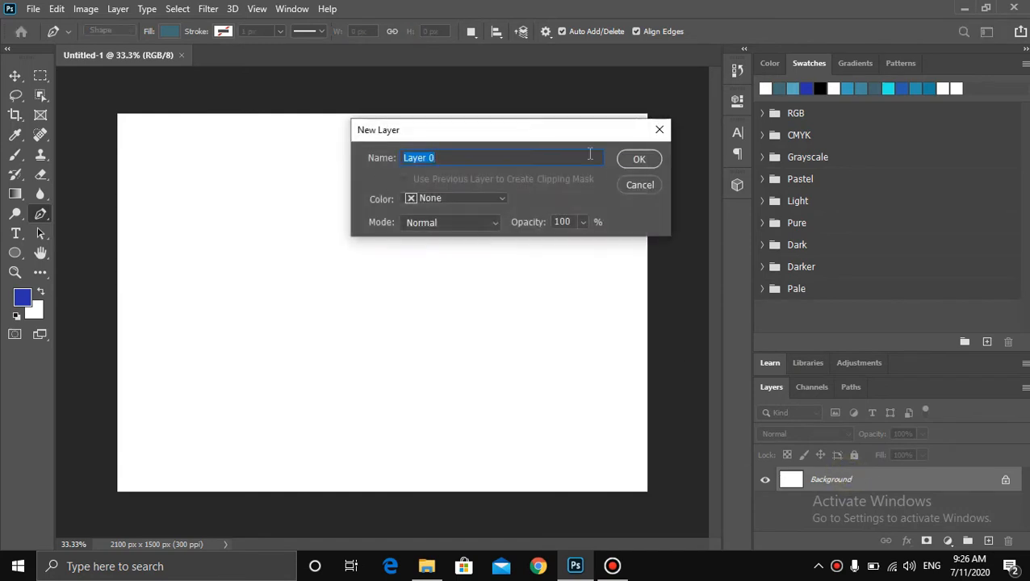
pyautogui.click(635, 159)
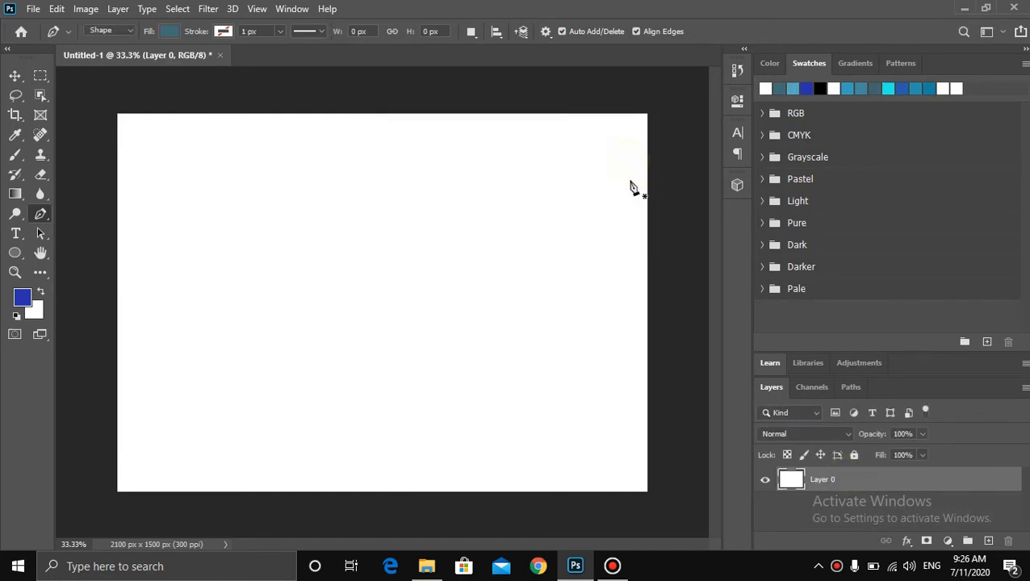
# - Add a text layer reading "Editx Design" on the left part of the canvas with the Horizontal Type Tool
pyautogui.click(15, 234)
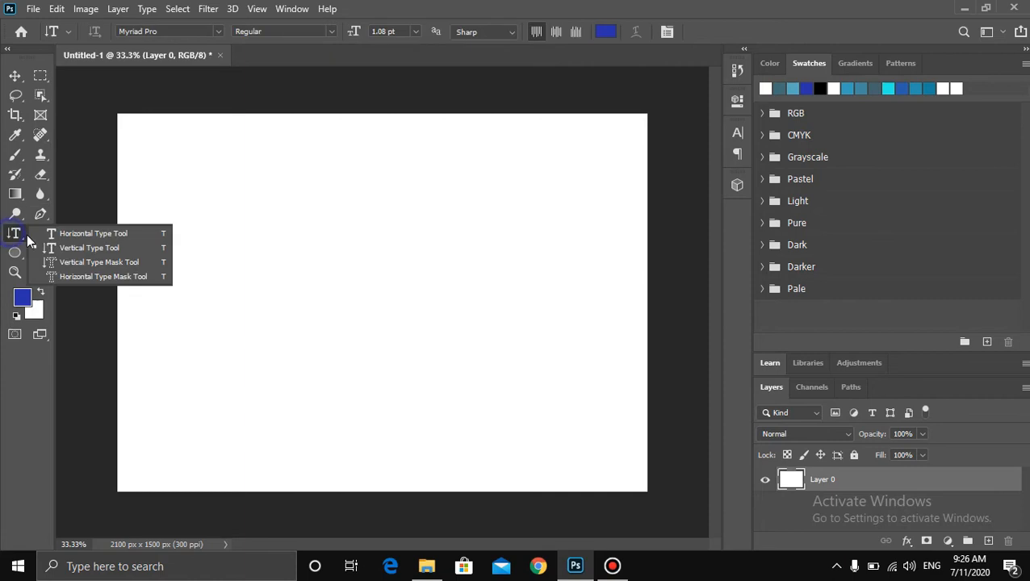
pyautogui.click(103, 234)
pyautogui.click(215, 245)
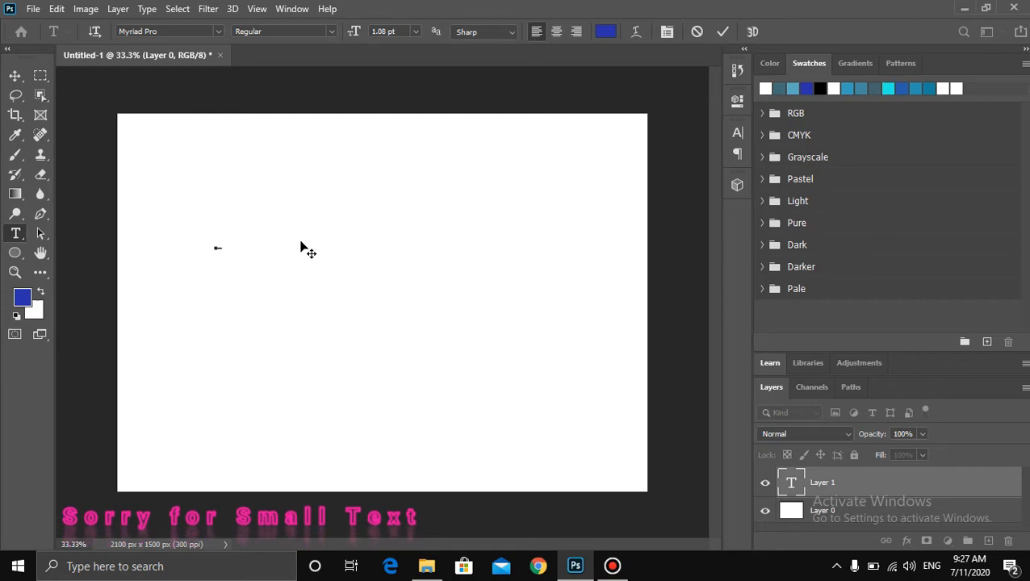
pyautogui.click(722, 32)
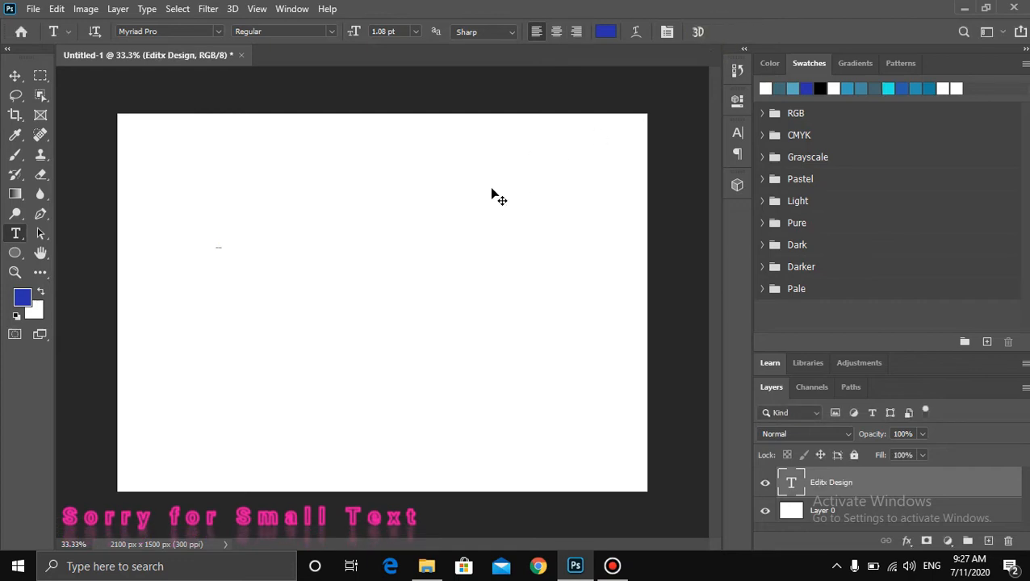
# - Scale the Editx Design text up to span about half the canvas width, centred vertically
pyautogui.hotkey('ctrl', 't')
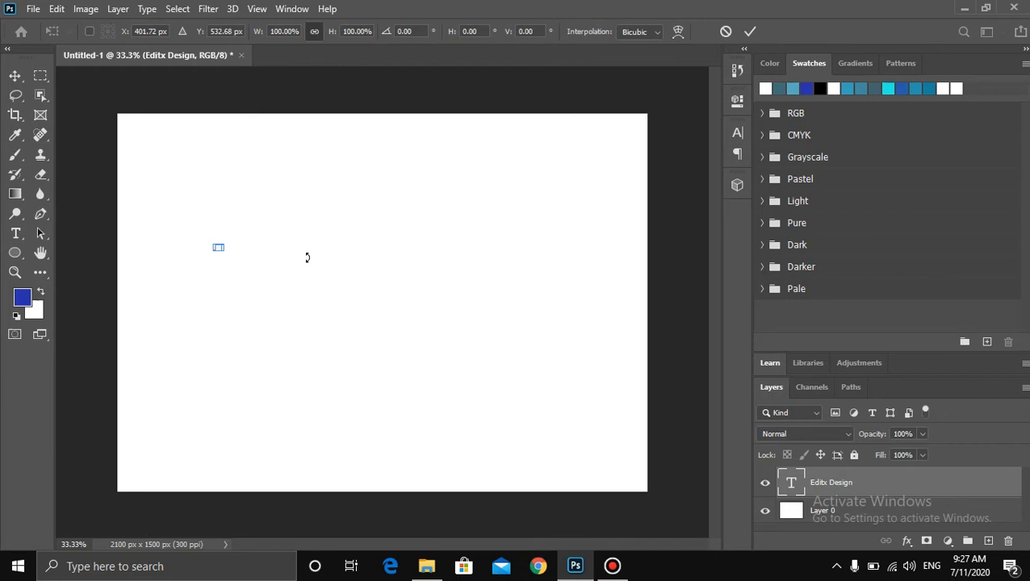
pyautogui.moveTo(226, 252); pyautogui.dragTo(529, 322)
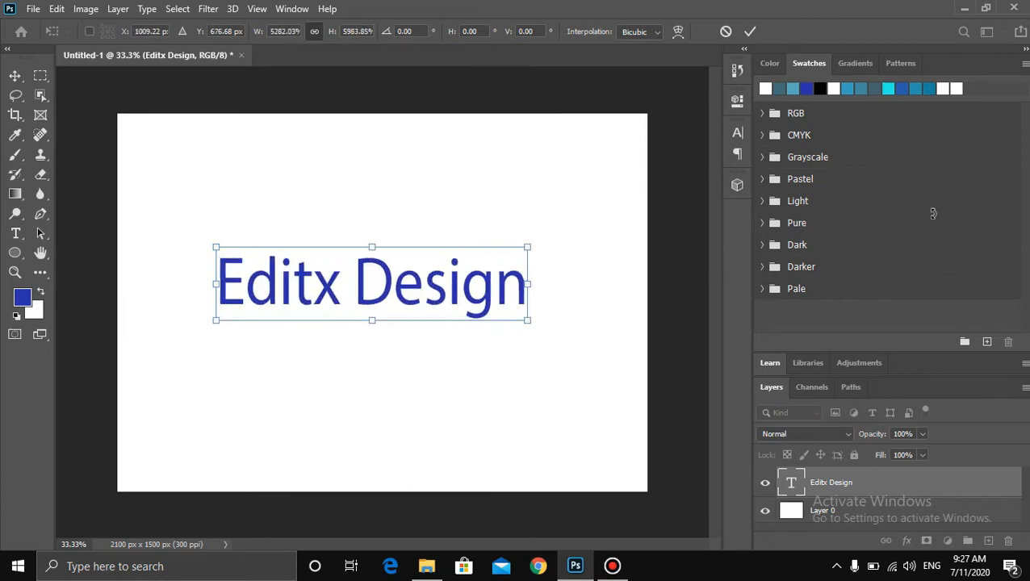
pyautogui.click(750, 32)
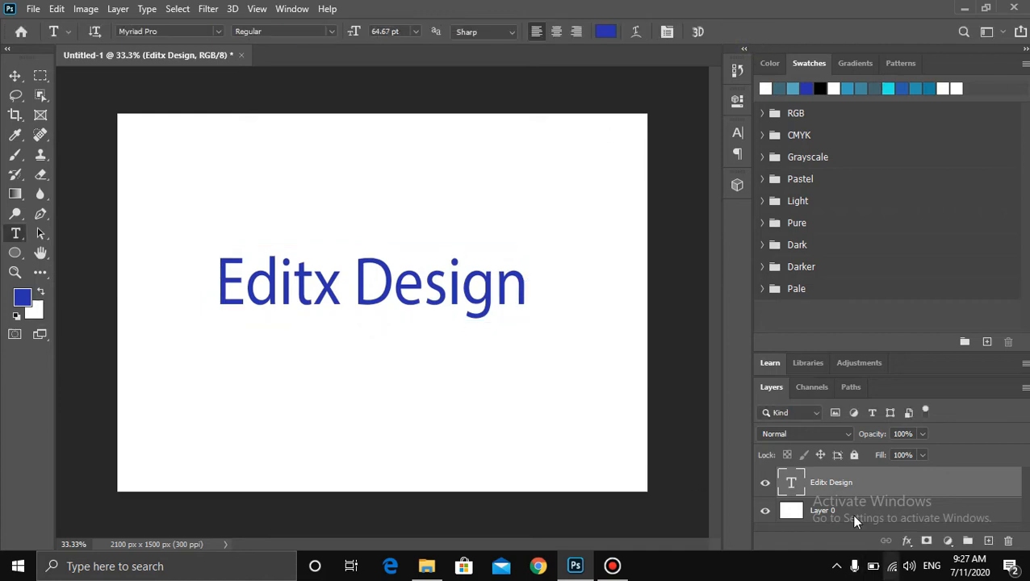
# - Recolour the word Editx with a light teal-blue swatch
pyautogui.moveTo(360, 284); pyautogui.dragTo(600, 230)
pyautogui.click(807, 88)
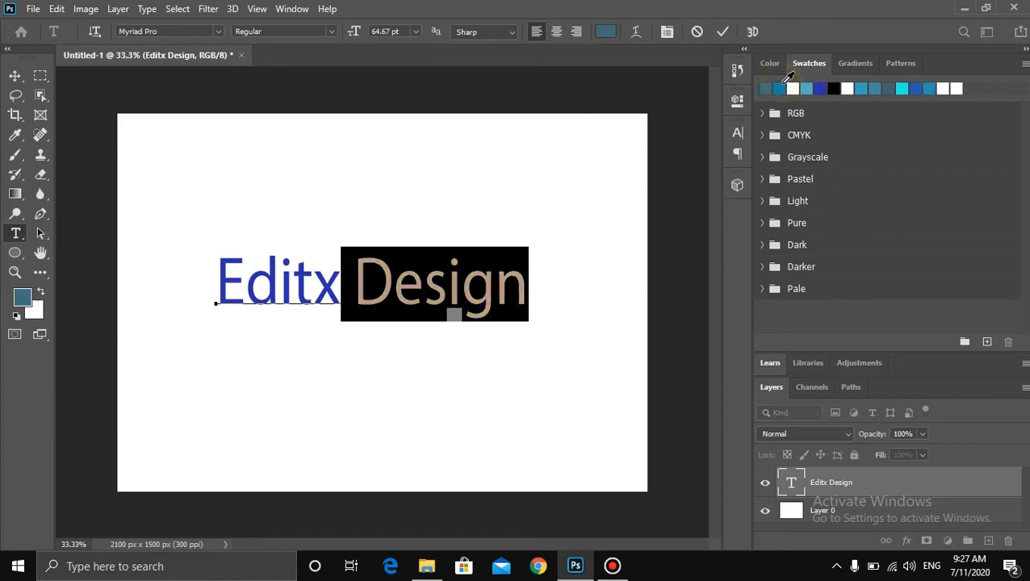
pyautogui.click(350, 280)
pyautogui.moveTo(345, 280); pyautogui.dragTo(215, 283)
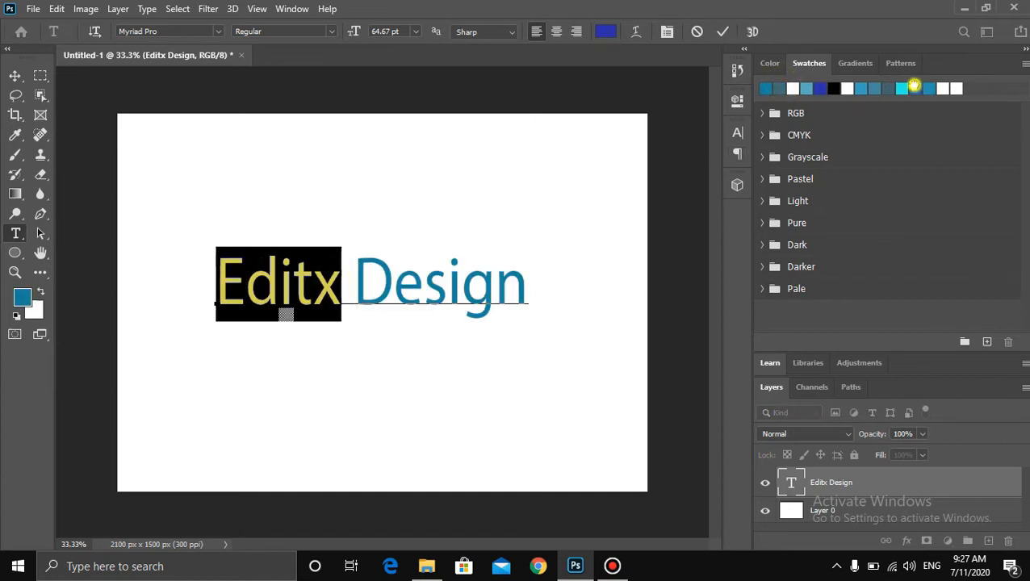
pyautogui.click(928, 88)
pyautogui.click(932, 88)
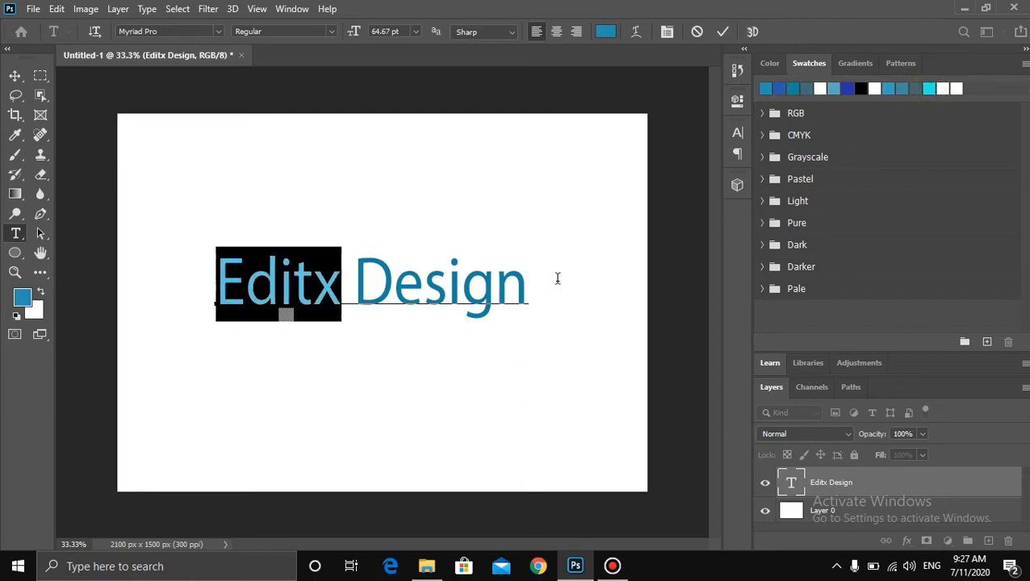
# - Recolour the word Design with a darker blue swatch and commit the text edit
pyautogui.click(557, 283)
pyautogui.moveTo(352, 281); pyautogui.dragTo(529, 282)
pyautogui.click(767, 90)
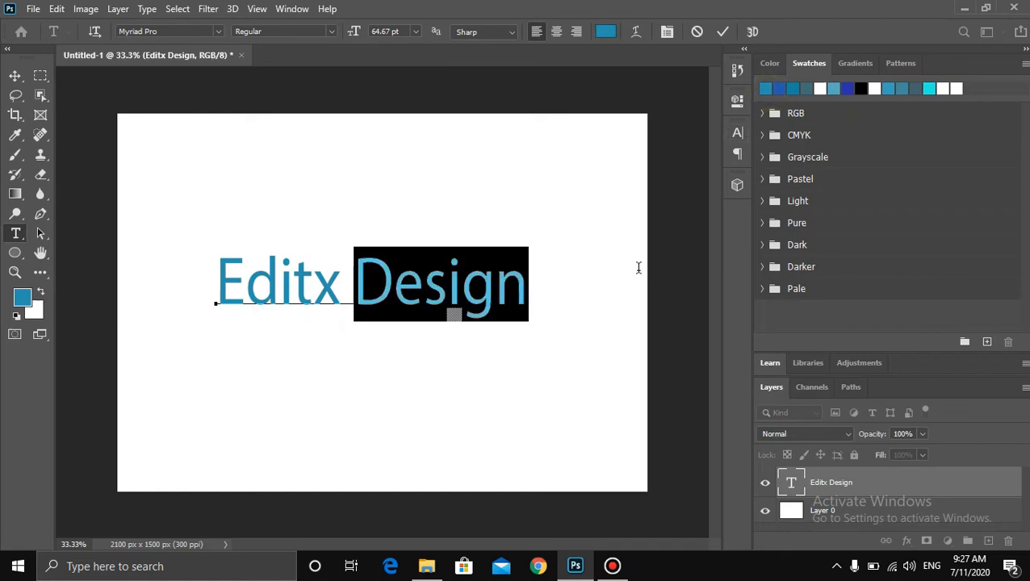
pyautogui.click(548, 293)
pyautogui.moveTo(546, 280); pyautogui.dragTo(354, 282)
pyautogui.click(793, 88)
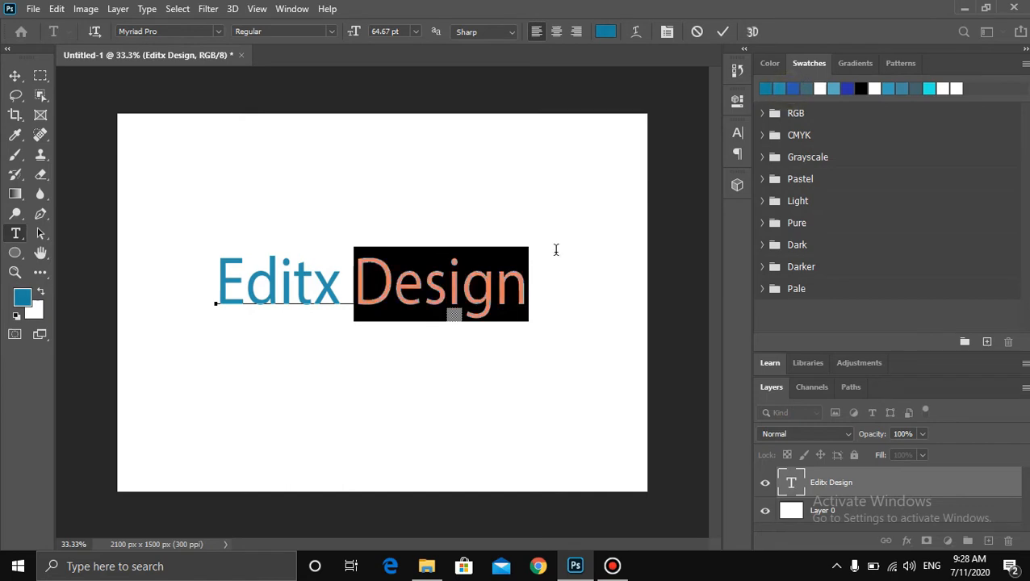
pyautogui.click(532, 266)
pyautogui.moveTo(570, 260); pyautogui.dragTo(367, 268)
pyautogui.click(793, 88)
pyautogui.click(563, 260)
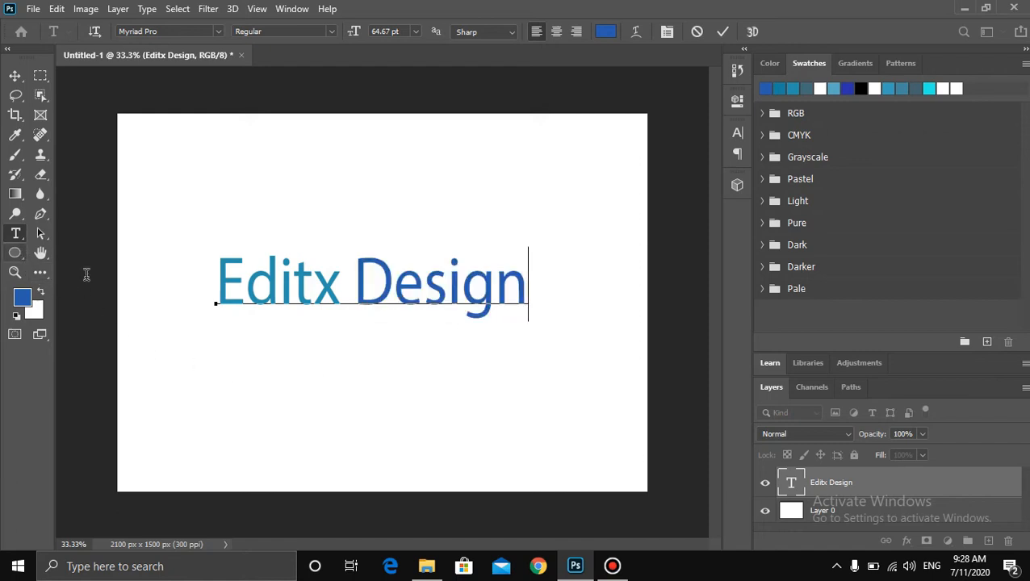
pyautogui.click(724, 32)
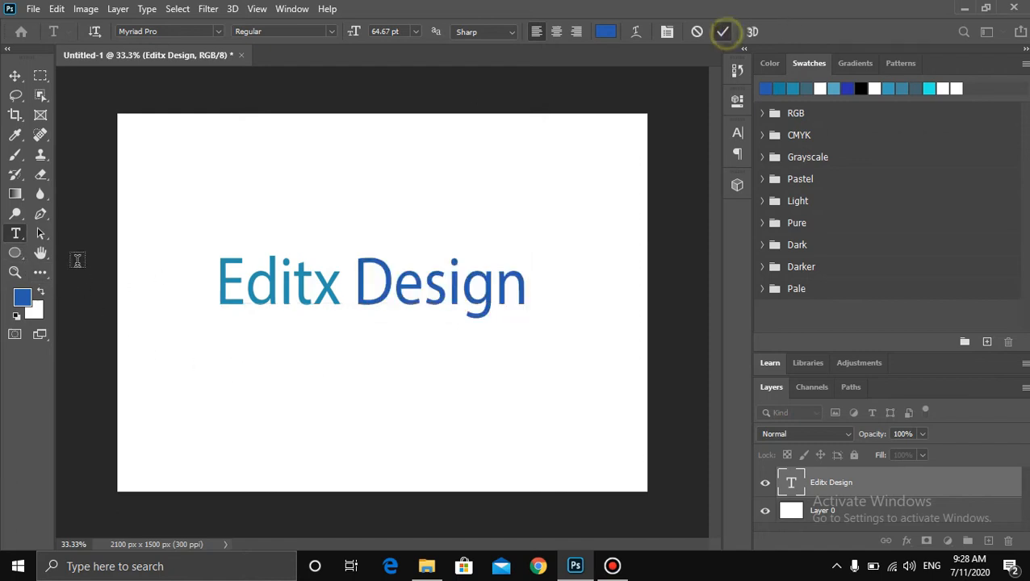
# - Add a second text layer reading "Your Slogan here" below the title
pyautogui.rightClick(16, 233)
pyautogui.click(79, 234)
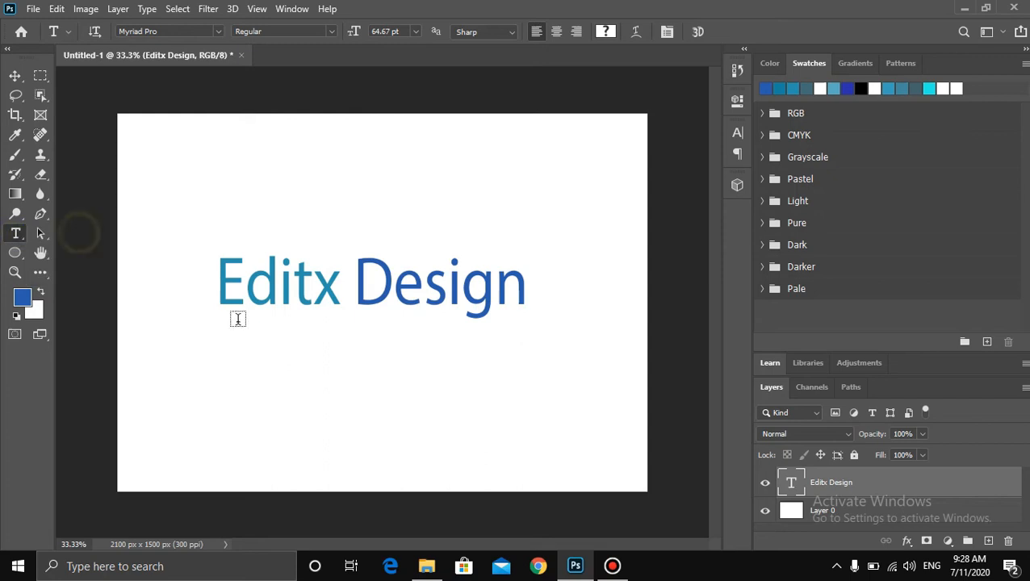
pyautogui.click(249, 344)
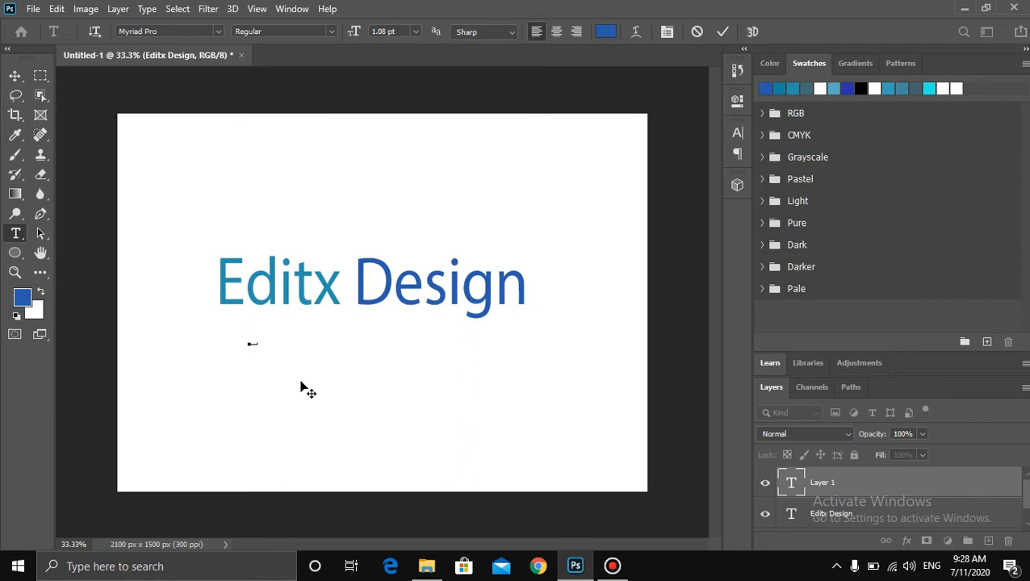
pyautogui.click(722, 32)
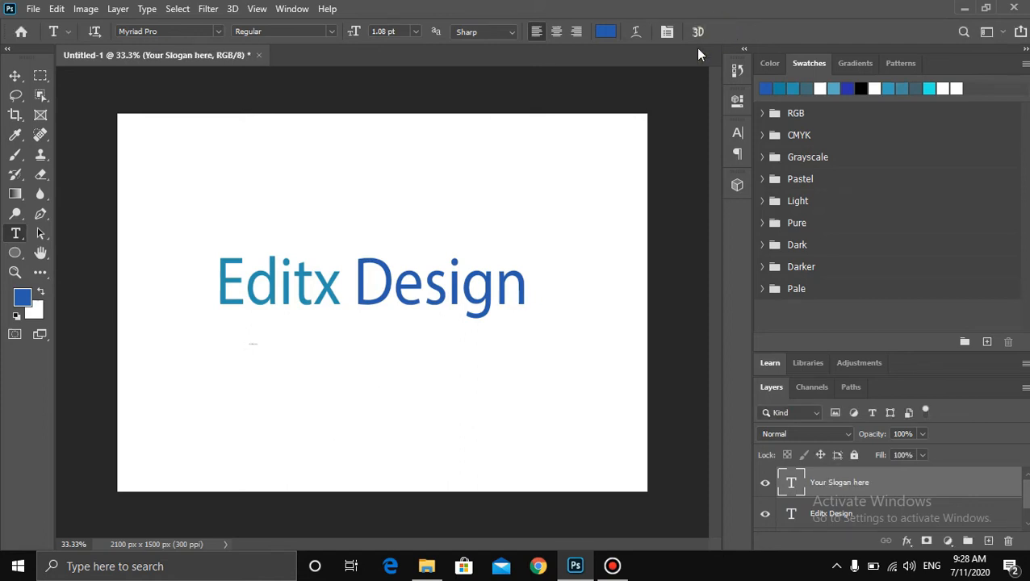
# - Scale and move the slogan text so it sits centred just beneath the Editx Design title
pyautogui.hotkey('ctrl', 't')
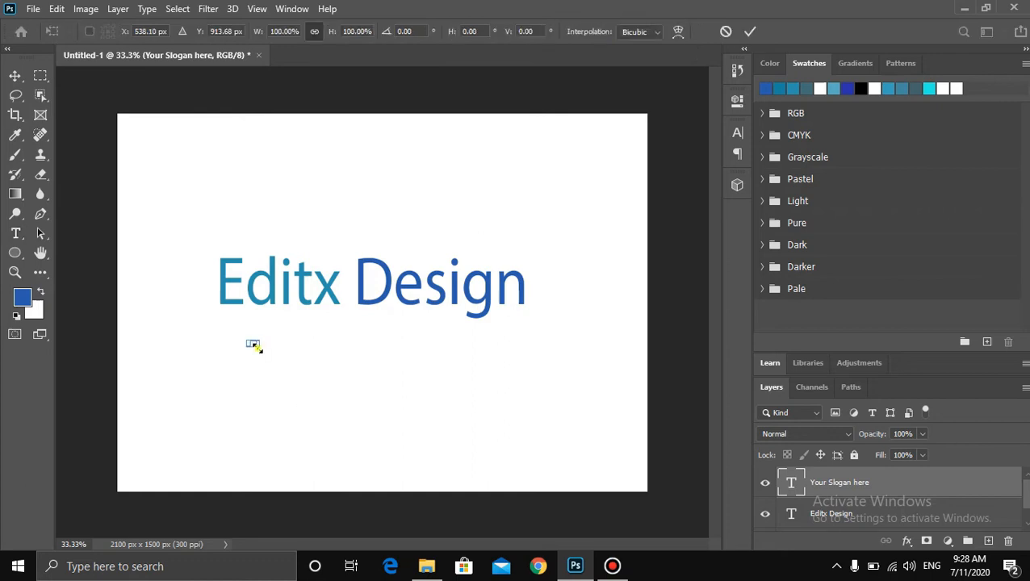
pyautogui.moveTo(255, 346); pyautogui.dragTo(426, 369)
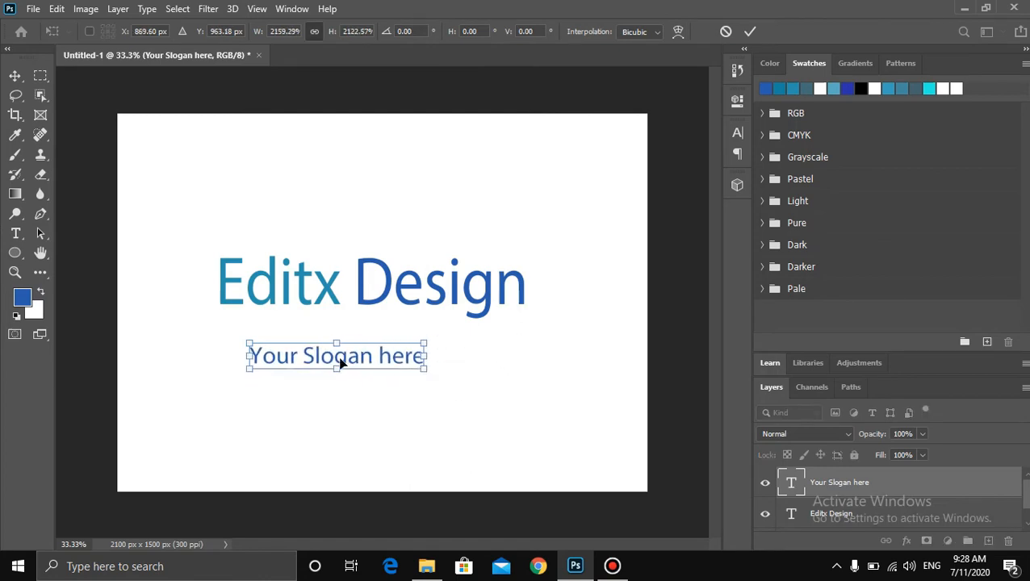
pyautogui.moveTo(345, 362); pyautogui.dragTo(361, 339)
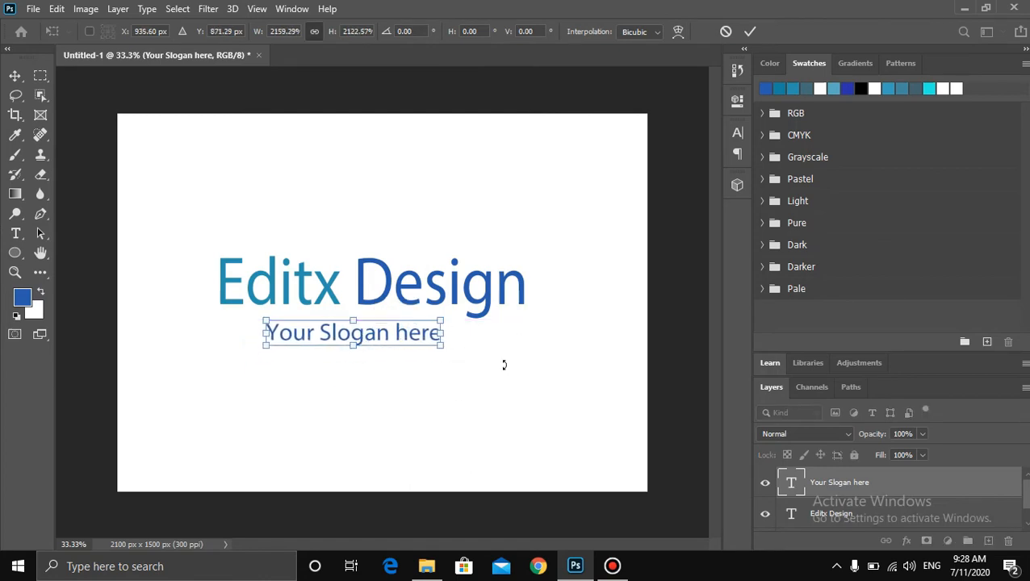
pyautogui.moveTo(438, 343); pyautogui.dragTo(375, 335)
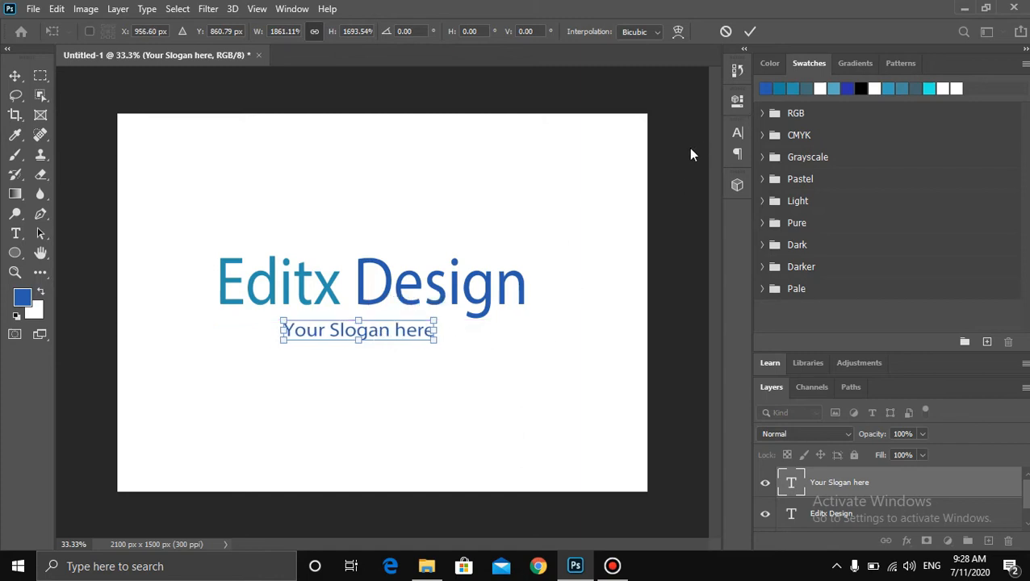
pyautogui.click(749, 32)
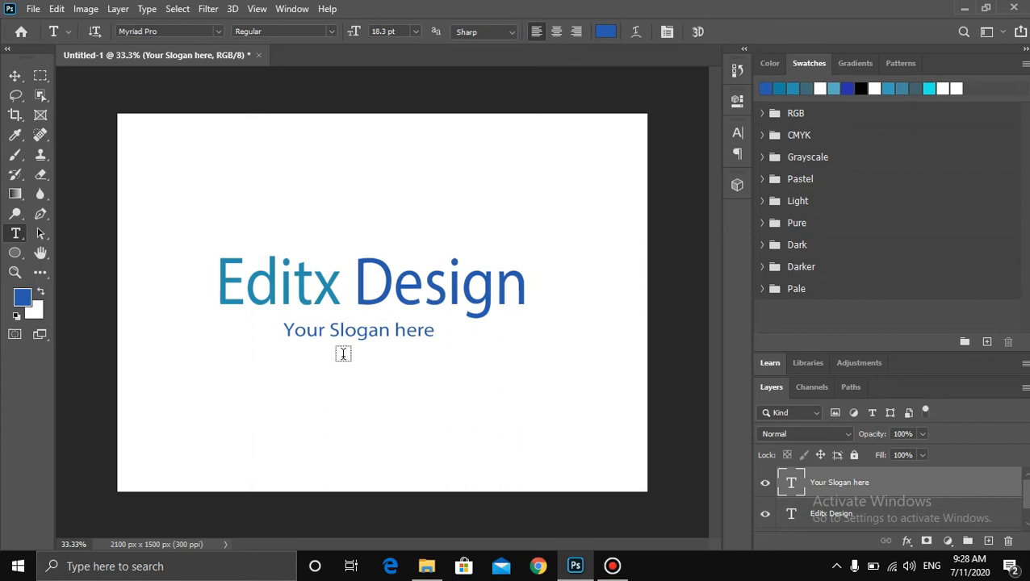
# - Hide the white background layer so the logo sits on a transparent canvas
pyautogui.click(764, 518)
pyautogui.click(765, 517)
pyautogui.scroll(-2, 1027, 503)
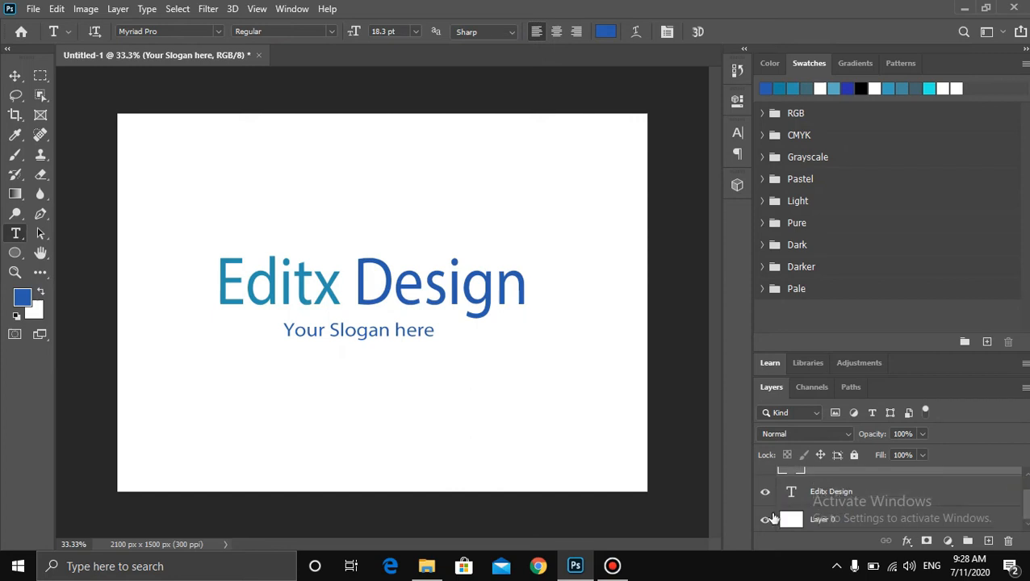
pyautogui.click(765, 519)
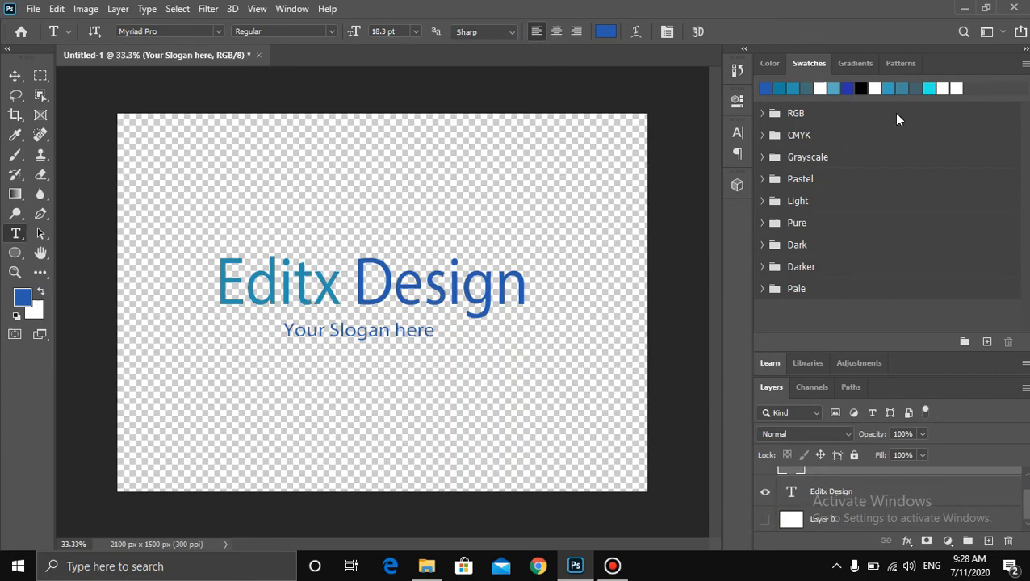
# - Open the mockup 7 PSD file from the desktop in Photoshop
pyautogui.click(964, 8)
pyautogui.rightClick(447, 110)
pyautogui.click(476, 154)
pyautogui.rightClick(483, 81)
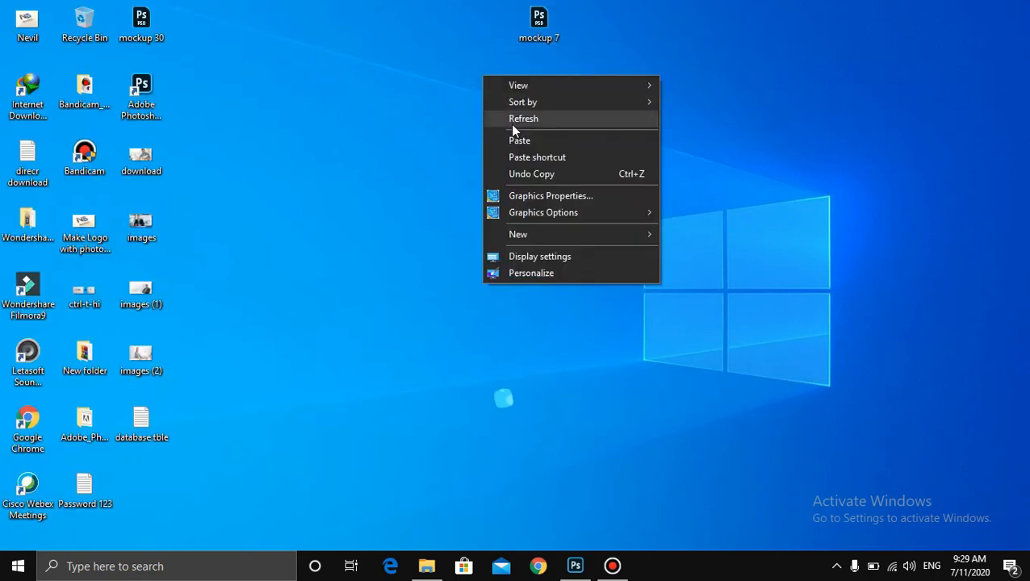
pyautogui.click(510, 124)
pyautogui.rightClick(399, 137)
pyautogui.click(439, 181)
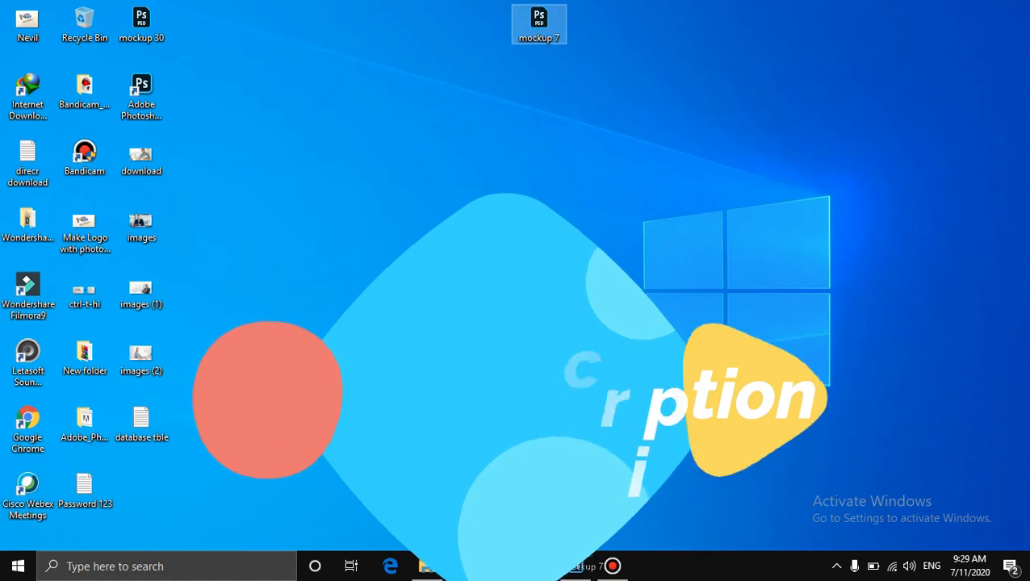
pyautogui.click(575, 565)
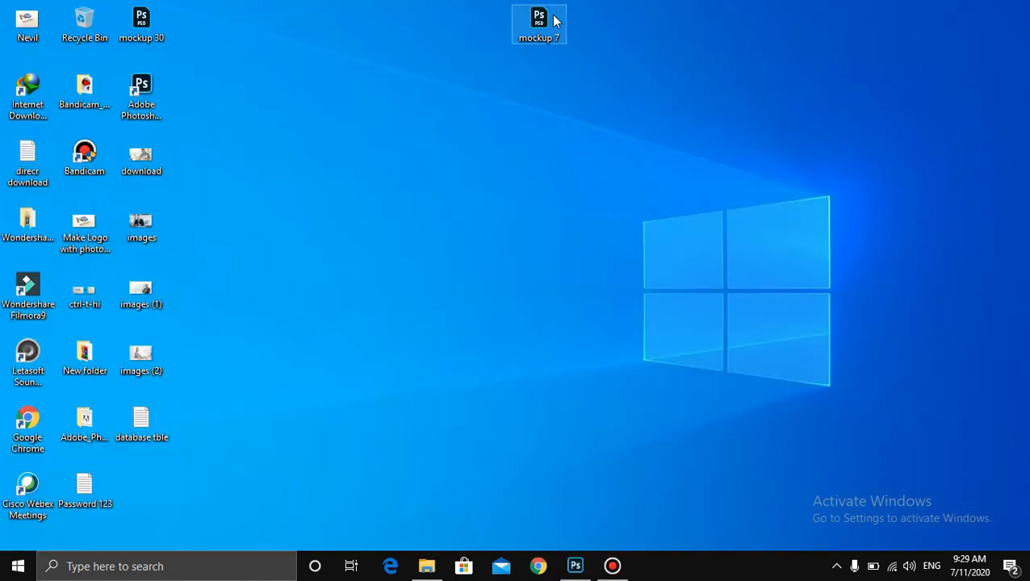
pyautogui.doubleClick(539, 23)
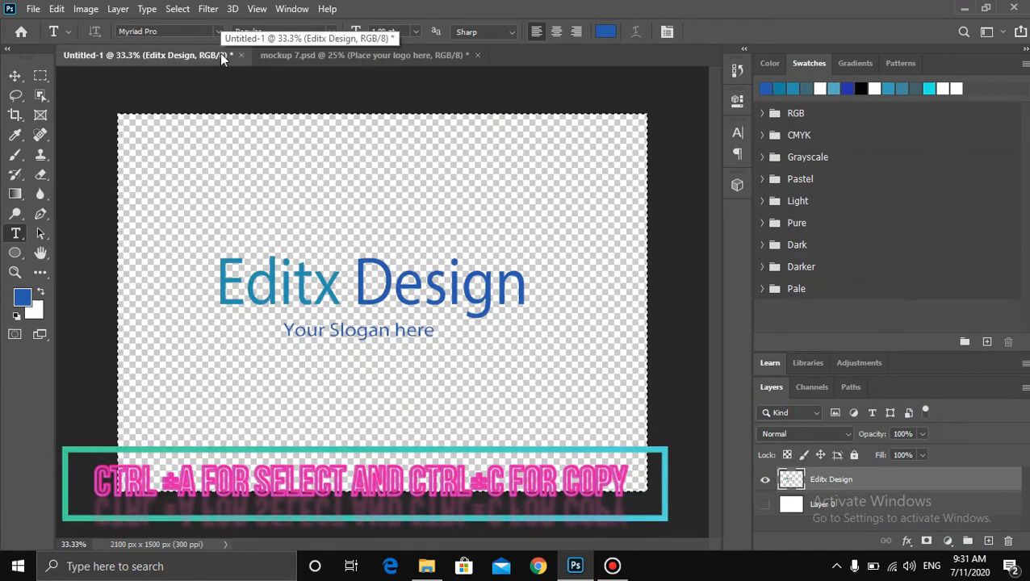
# - Switch to the mockup 7.psd document
pyautogui.click(435, 57)
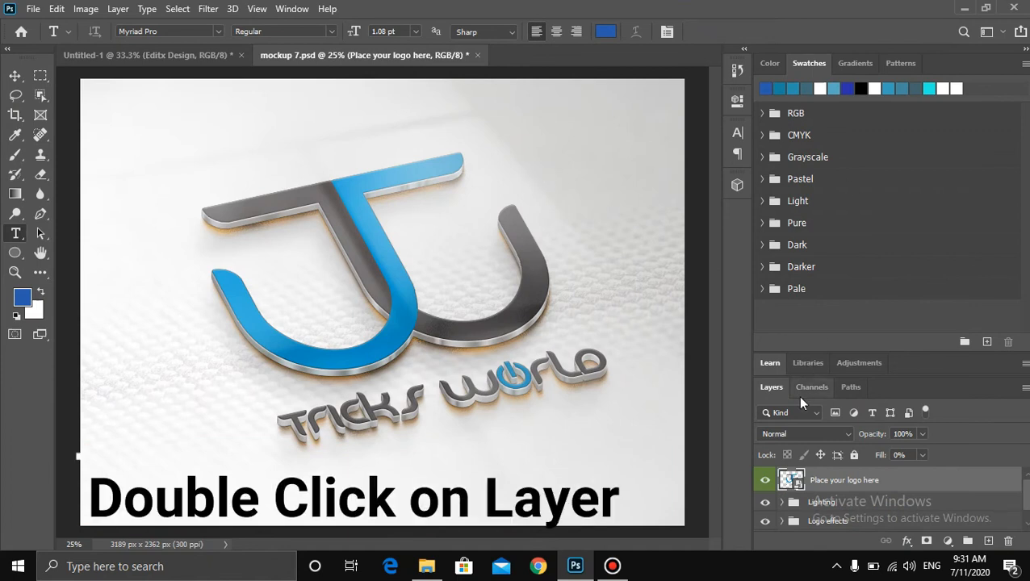
# - Open the 'Place your logo here' smart object and paste the Editx Design logo into it
pyautogui.doubleClick(784, 480)
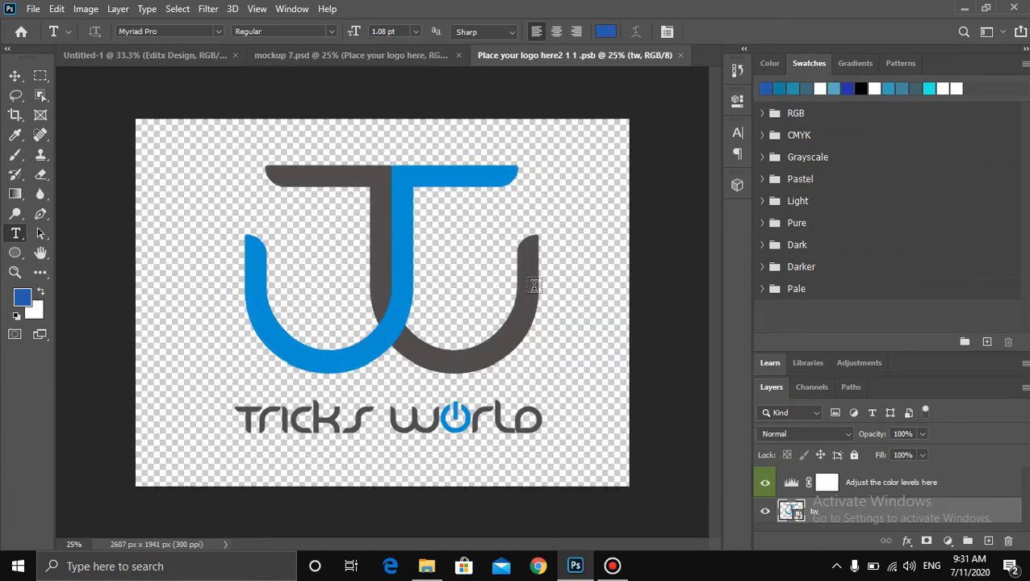
pyautogui.hotkey('ctrl', 'v')
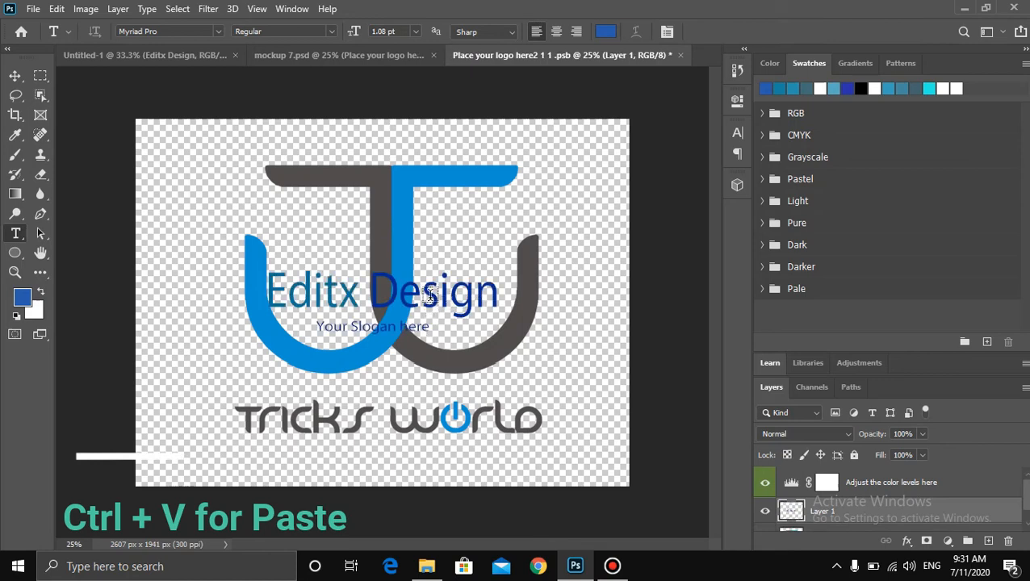
# - Hide the original Tricks World logo layer so only the pasted logo remains visible
pyautogui.scroll(-1, 767, 494)
pyautogui.click(768, 493)
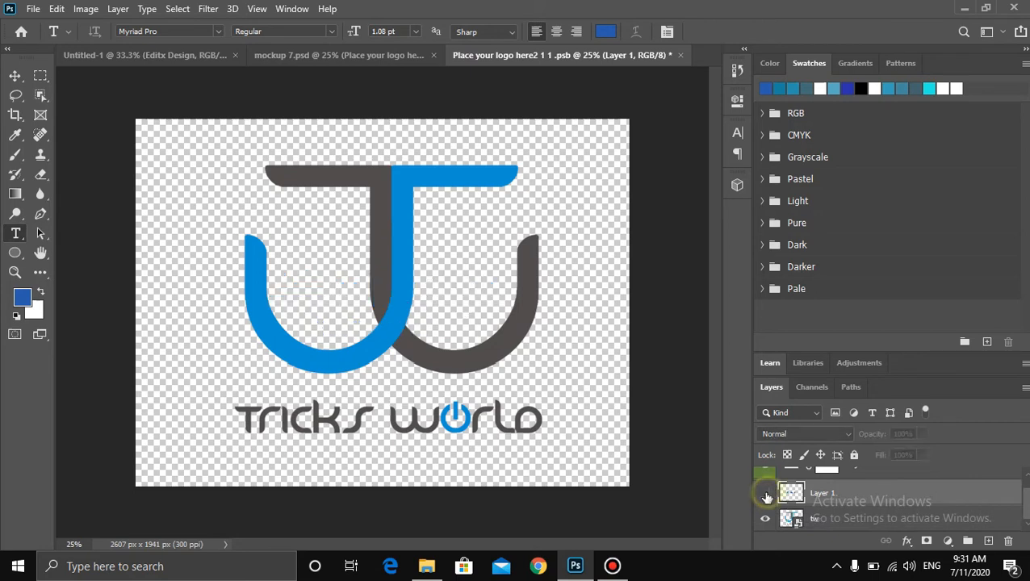
pyautogui.scroll(1, 766, 496)
pyautogui.scroll(-1, 767, 498)
pyautogui.click(764, 498)
pyautogui.scroll(1, 764, 499)
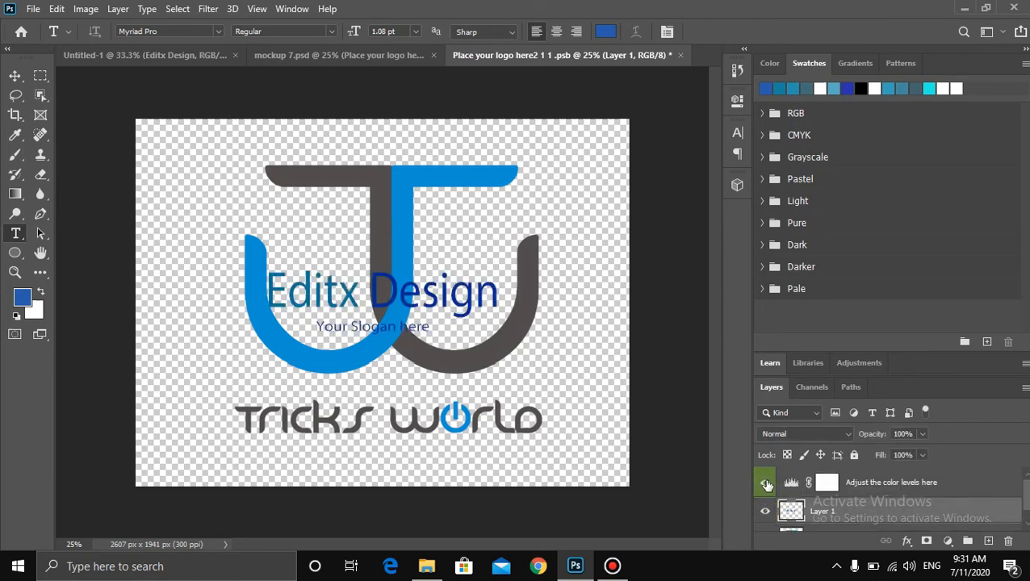
pyautogui.click(767, 484)
pyautogui.click(765, 483)
pyautogui.scroll(-1, 765, 484)
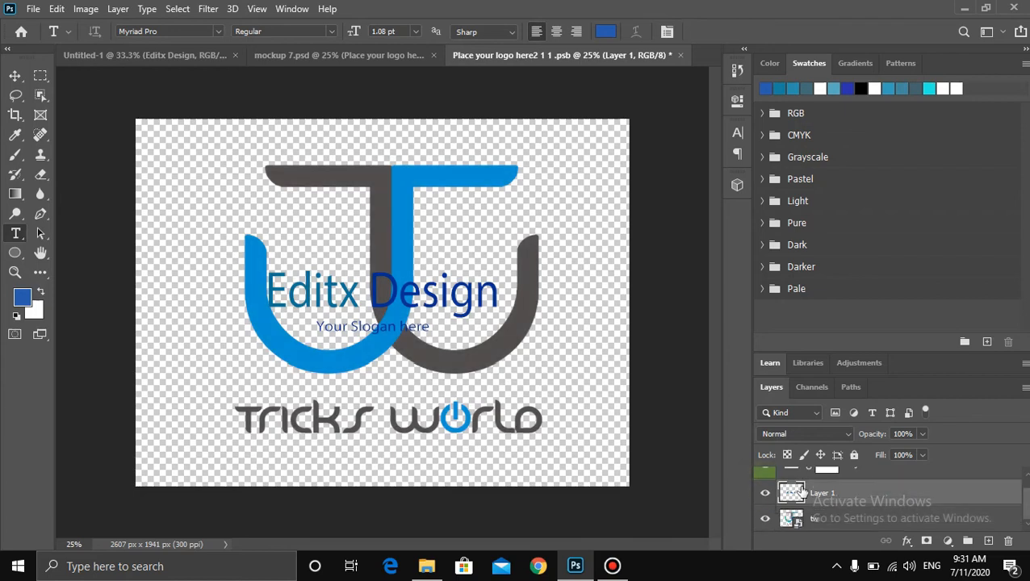
pyautogui.click(764, 522)
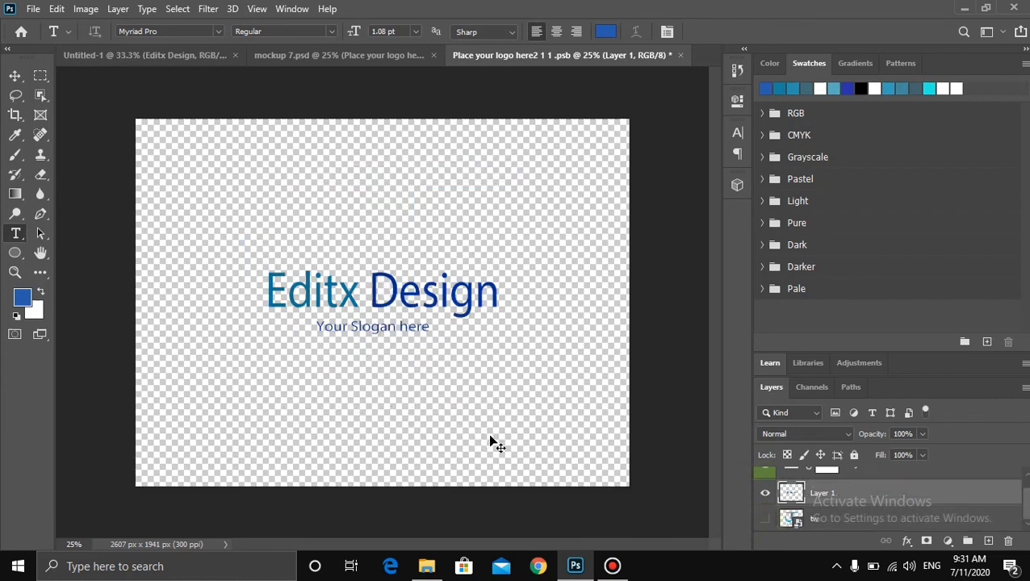
# - Scale the pasted logo to about 217% so it spans the canvas width, and commit the transform
pyautogui.hotkey('ctrl', 't')
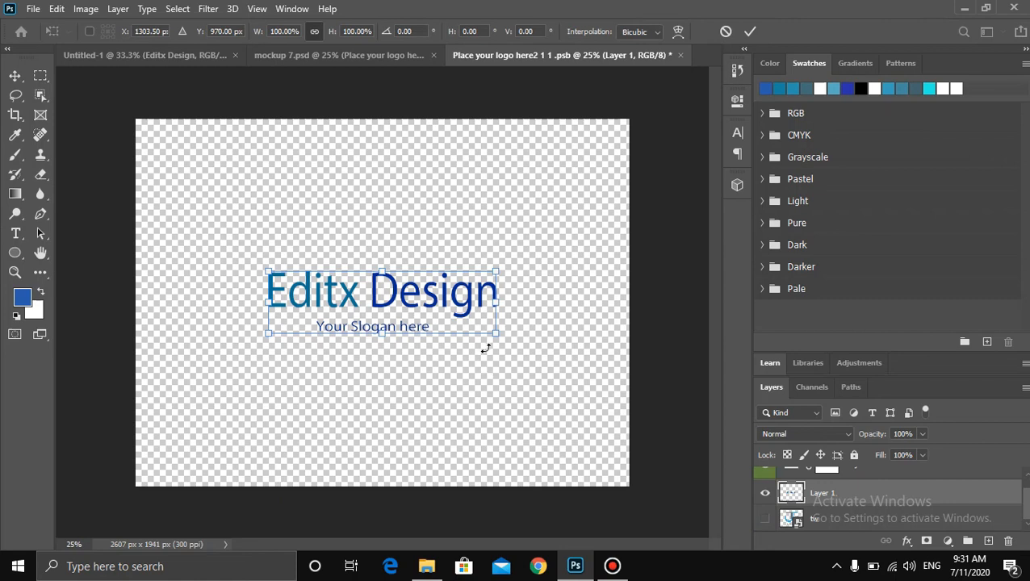
pyautogui.moveTo(495, 334); pyautogui.dragTo(629, 382)
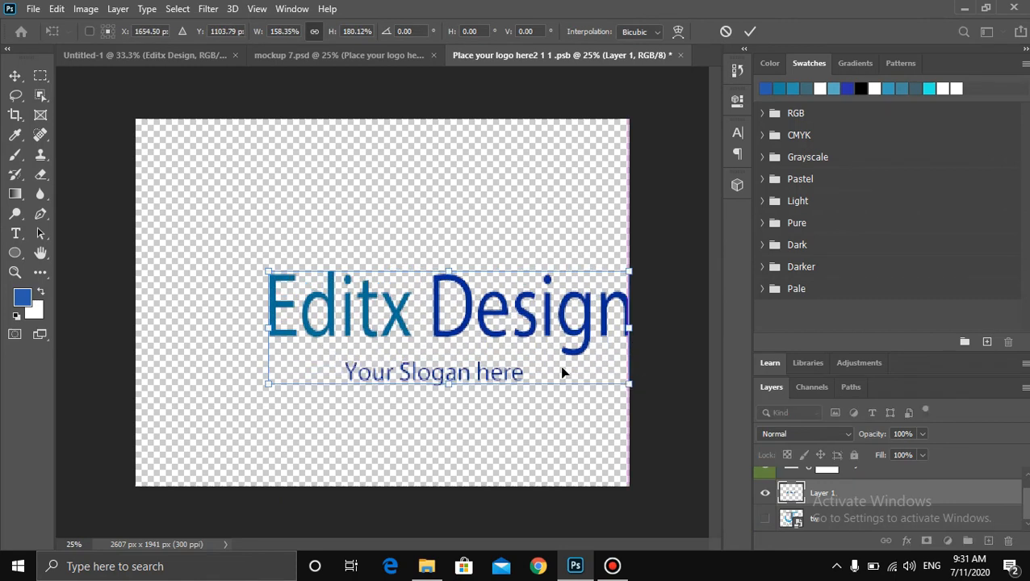
pyautogui.moveTo(456, 320); pyautogui.dragTo(327, 286)
pyautogui.moveTo(496, 360); pyautogui.dragTo(628, 393)
pyautogui.moveTo(349, 341); pyautogui.dragTo(357, 342)
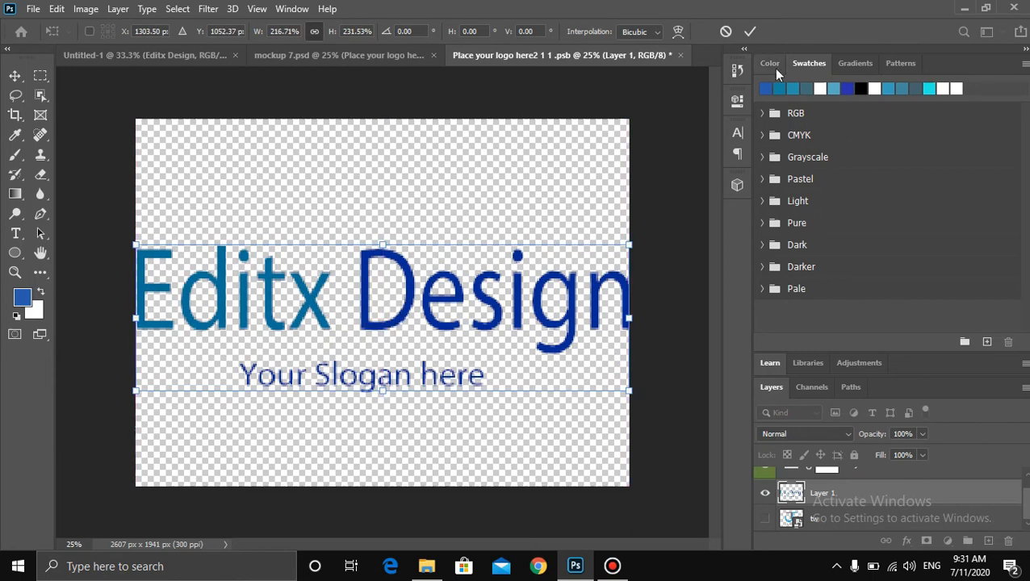
pyautogui.click(748, 32)
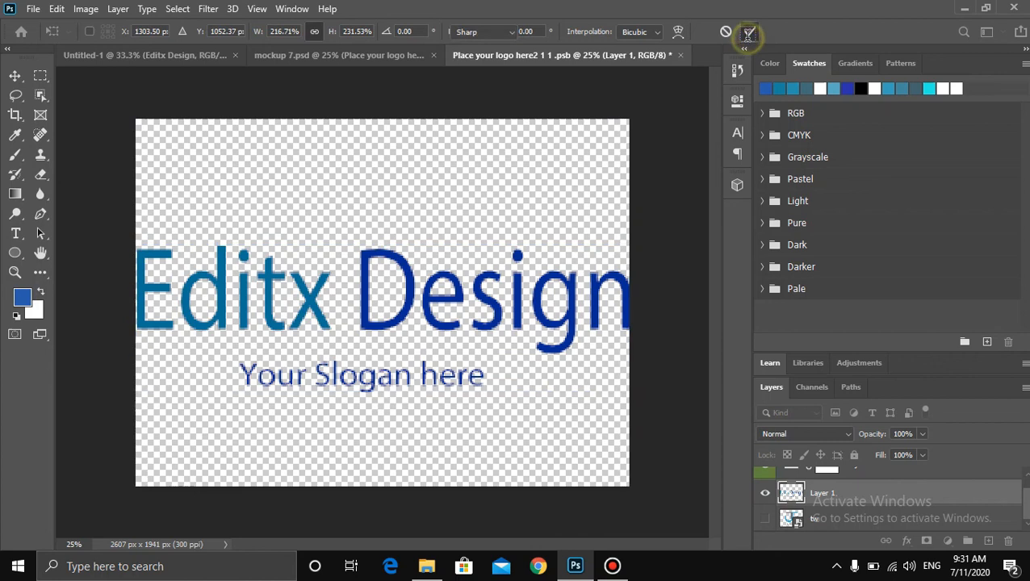
# - Close the smart object document, saving its changes to update the mockup
pyautogui.click(680, 55)
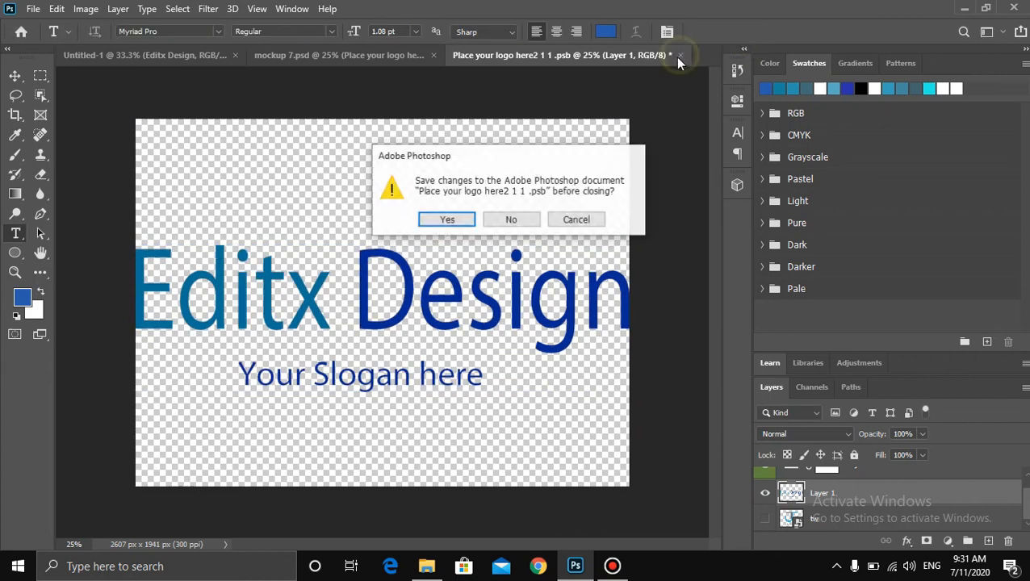
pyautogui.click(449, 220)
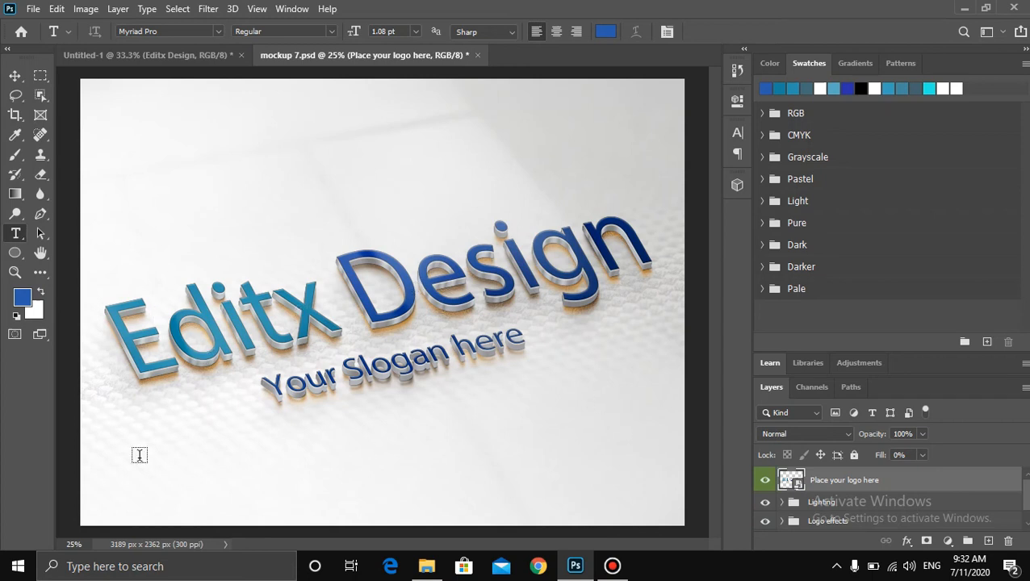
# - Save the mockup to the desktop on the computer as Editx_Design in JPEG format
pyautogui.click(31, 9)
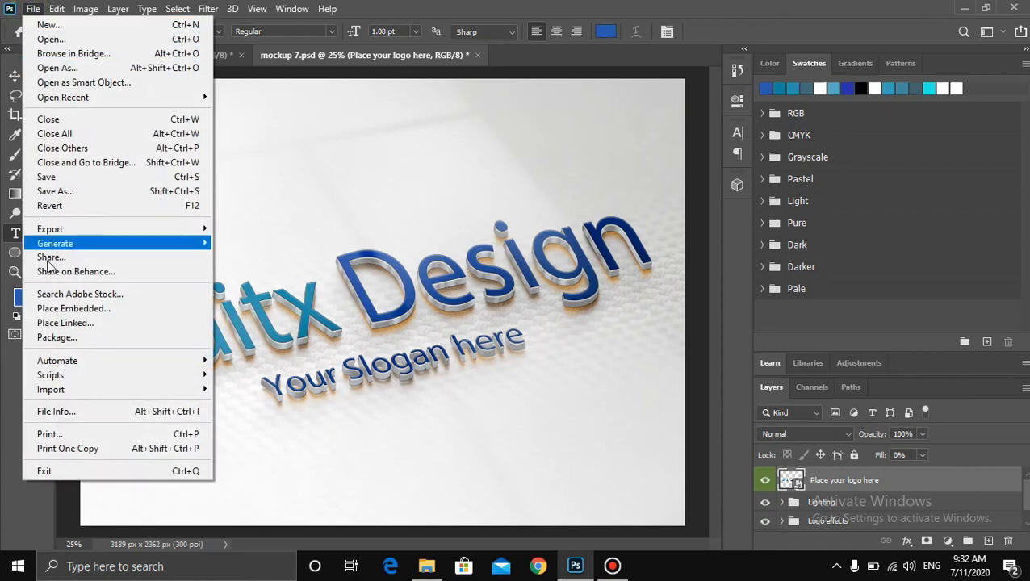
pyautogui.click(70, 192)
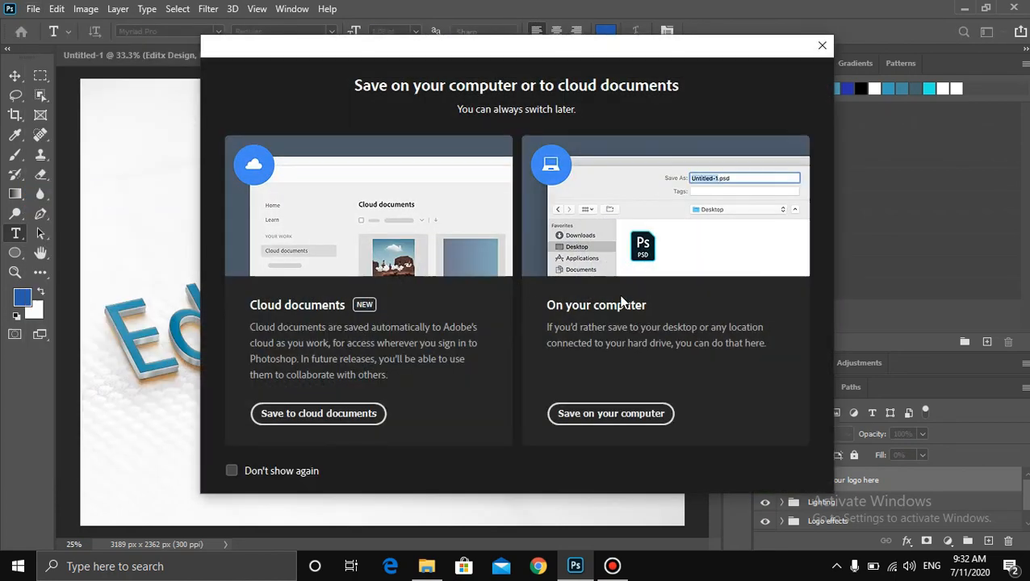
pyautogui.click(617, 413)
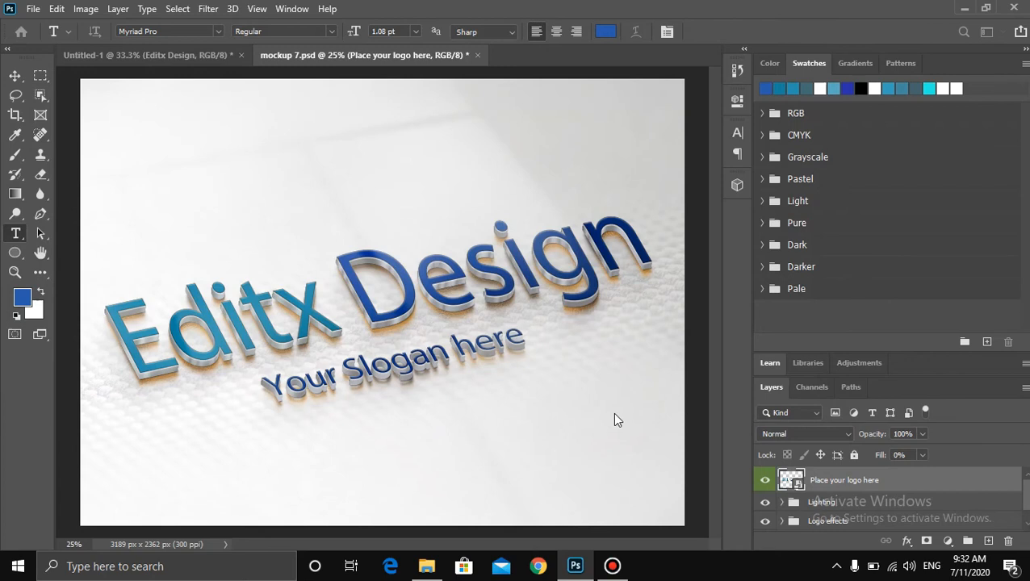
pyautogui.write('Editx')
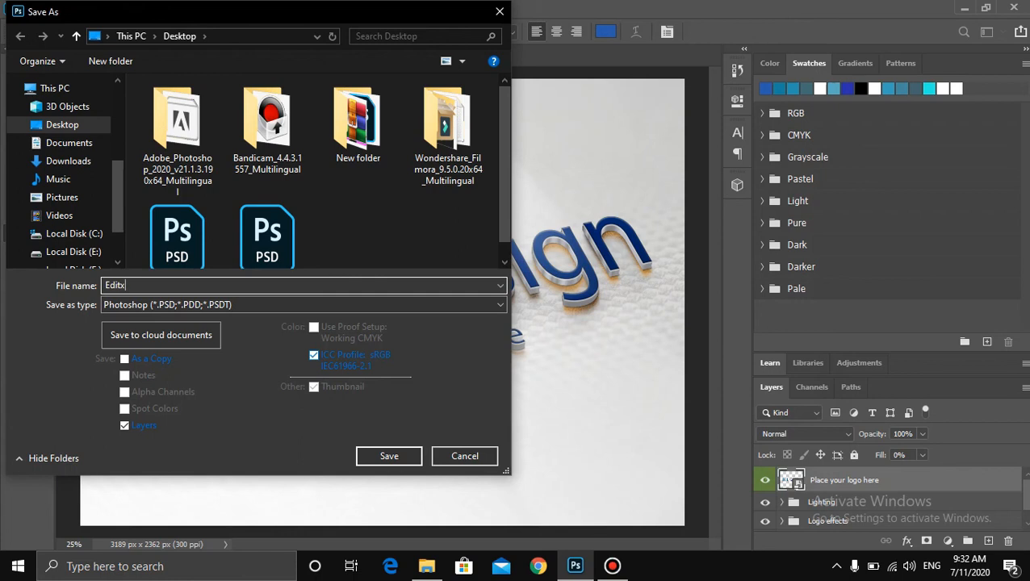
pyautogui.write('_dE')
pyautogui.write('Design')
pyautogui.click(271, 305)
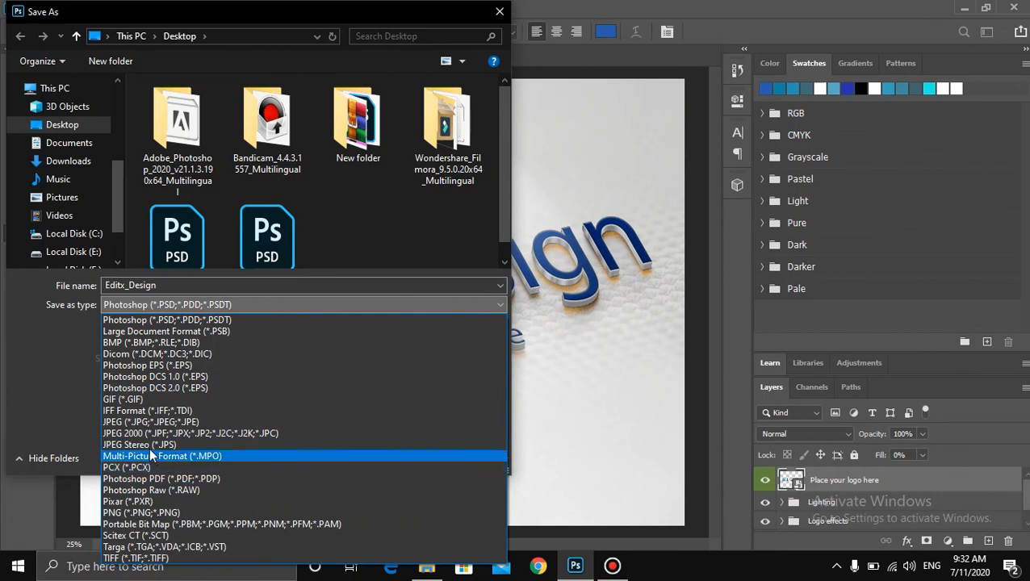
pyautogui.click(145, 421)
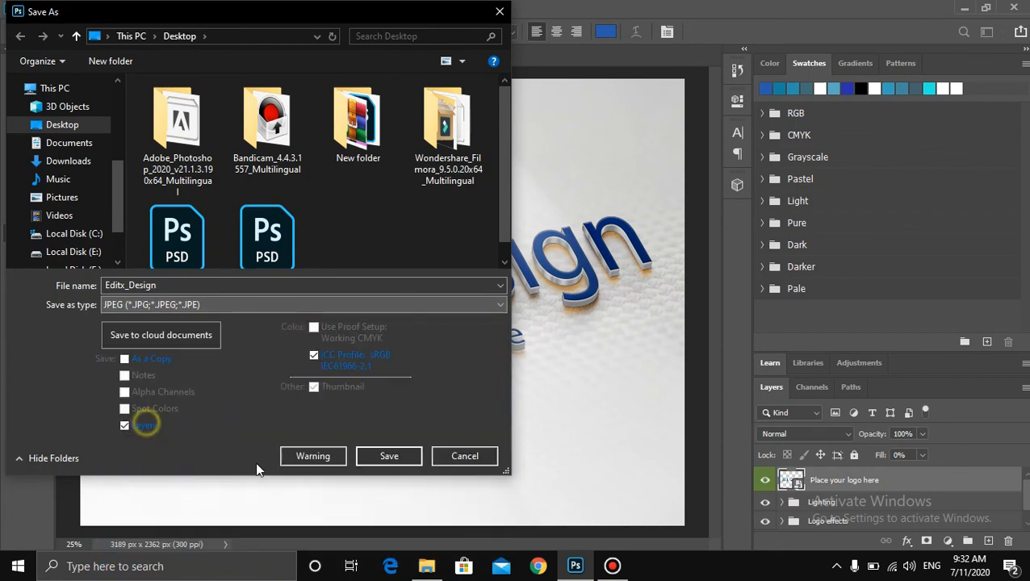
pyautogui.click(384, 456)
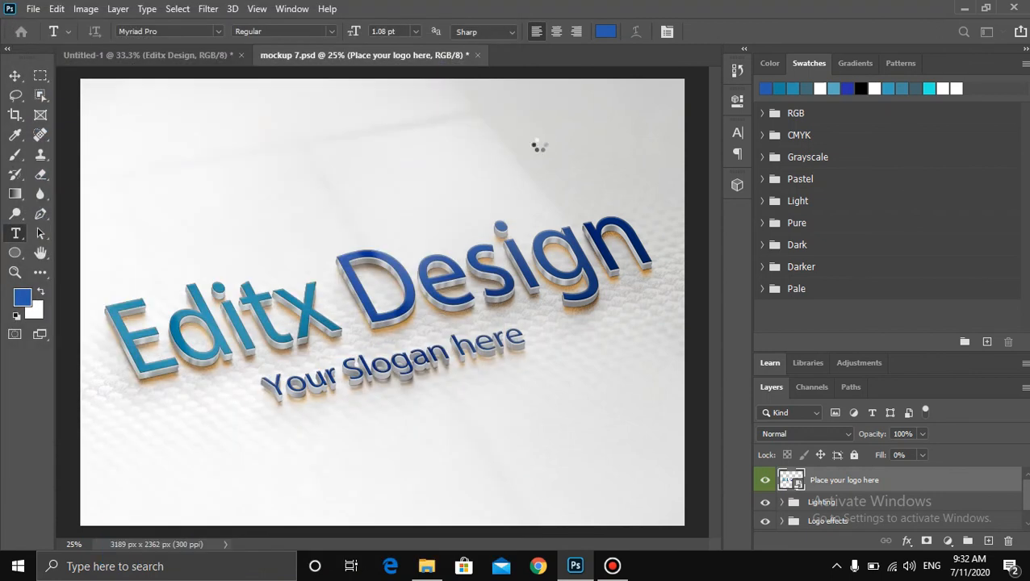
pyautogui.click(626, 574)
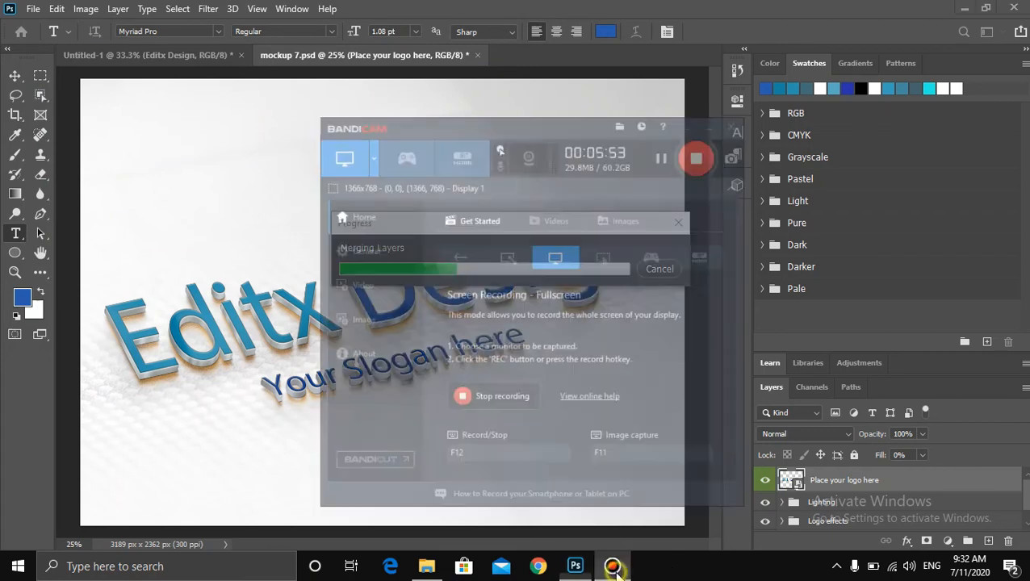
pyautogui.click(627, 575)
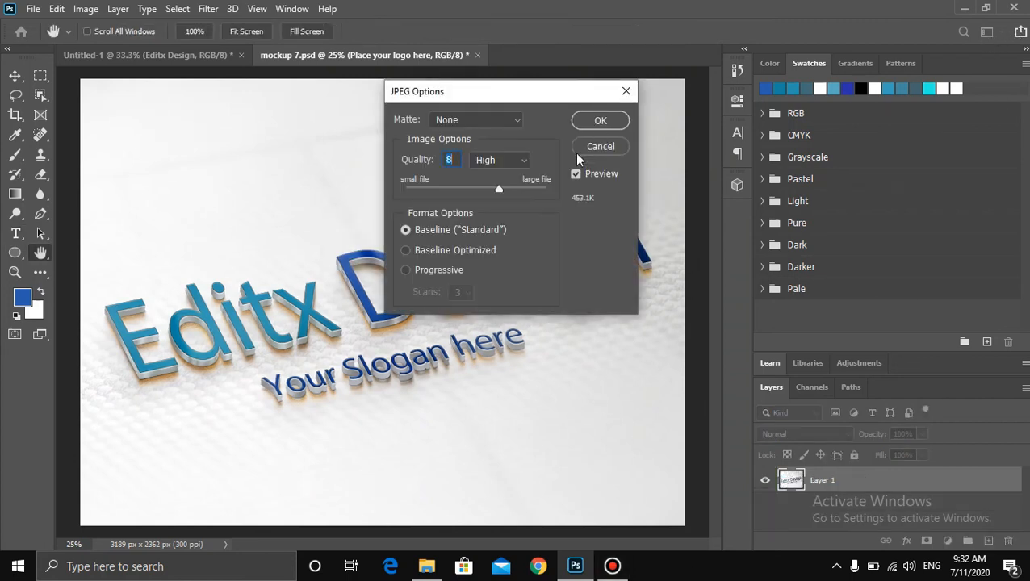
# - Set the JPEG image quality to 4
pyautogui.moveTo(496, 191); pyautogui.dragTo(454, 195)
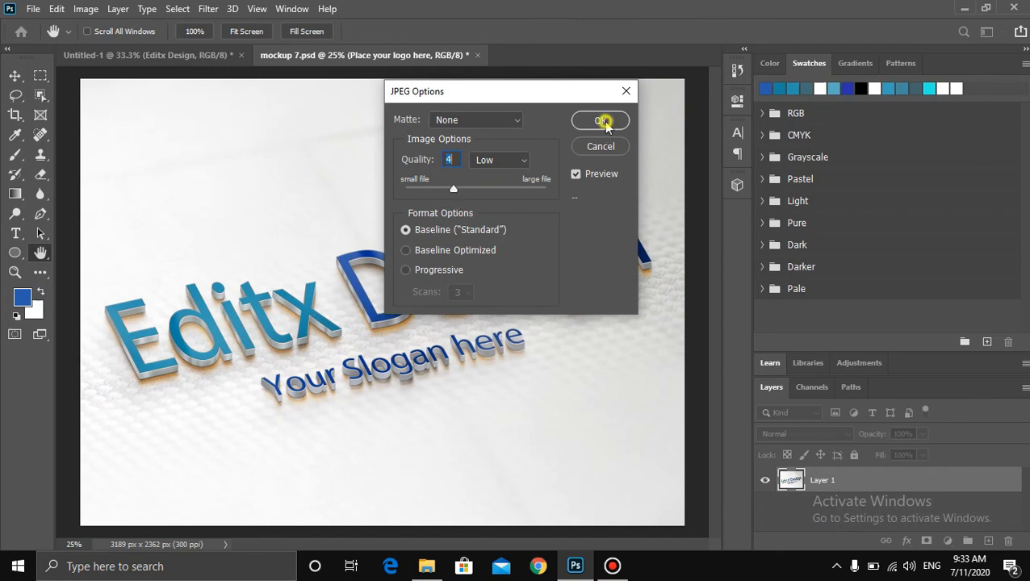